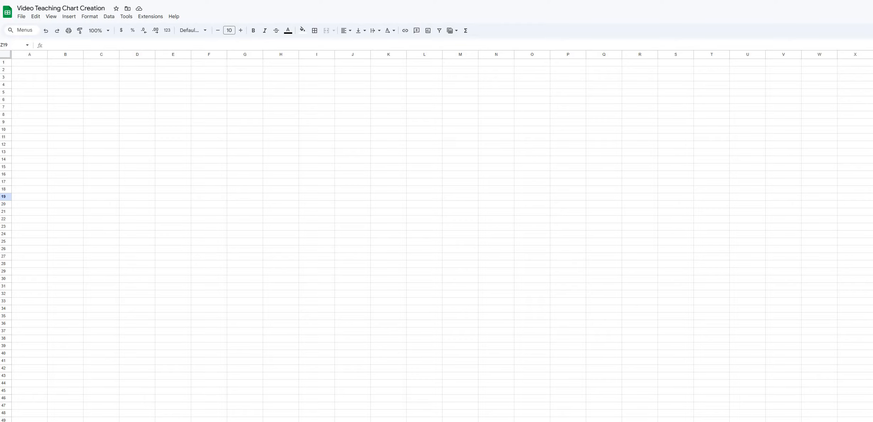
Insert a blank pre-built table with six columns, starting at cell A1 of the empty sheet.
left_click(69, 16)
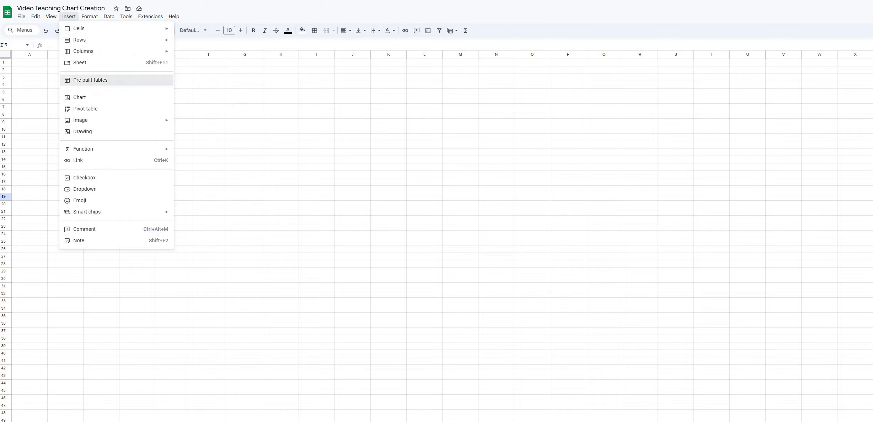
left_click(103, 81)
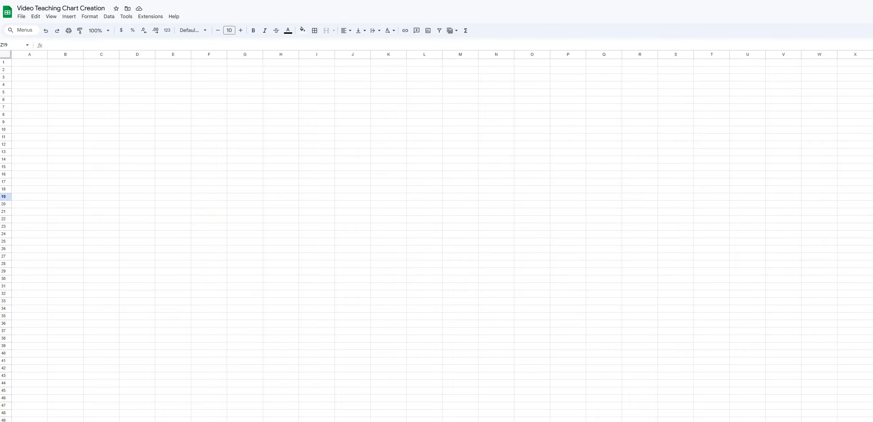
left_click_drag(872, 62, 872, 130)
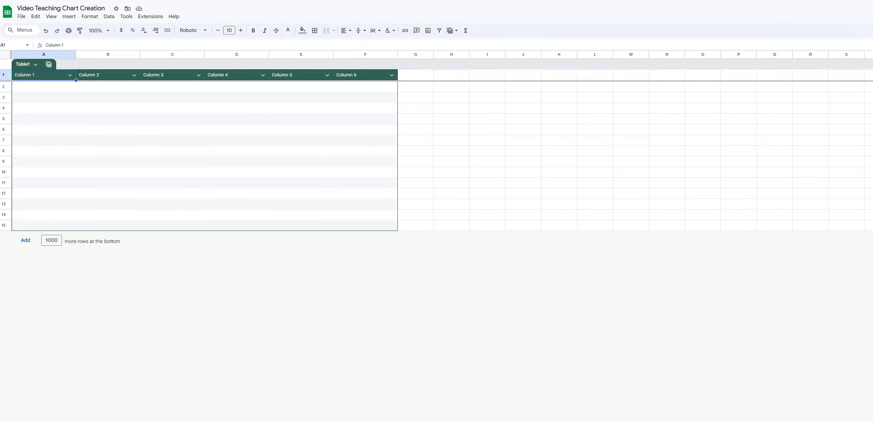
Paste the copied list of header names, from Week to Notes, into I2:I11 beside the table.
left_click(488, 87)
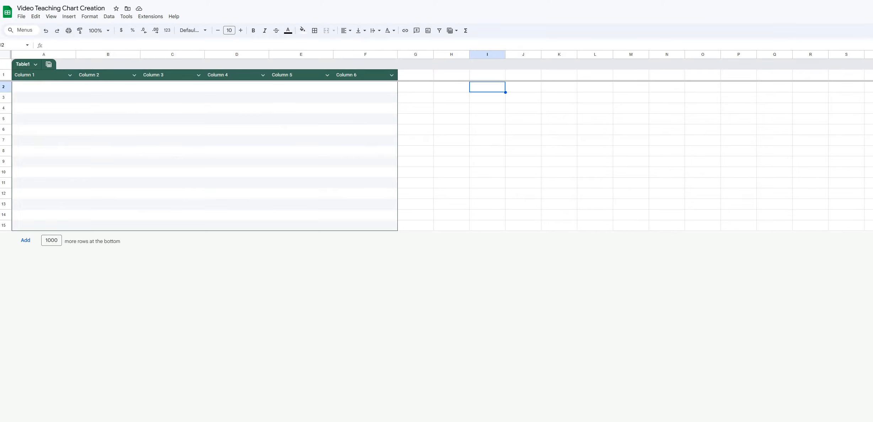
right_click(499, 89)
left_click(519, 121)
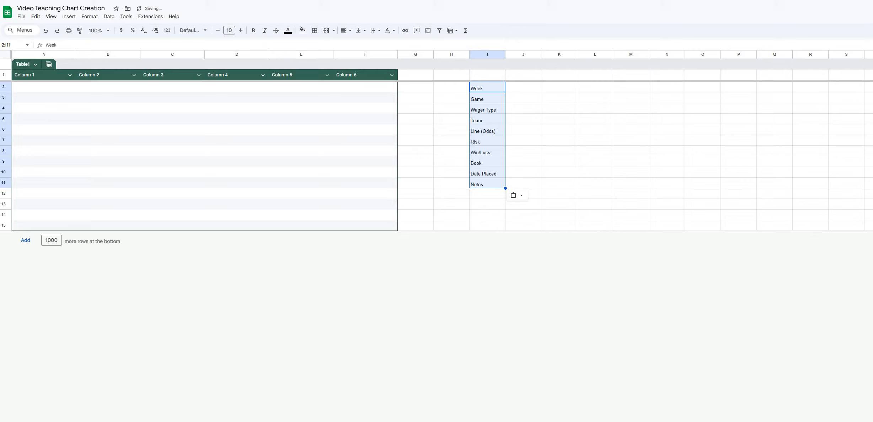
left_click(523, 108)
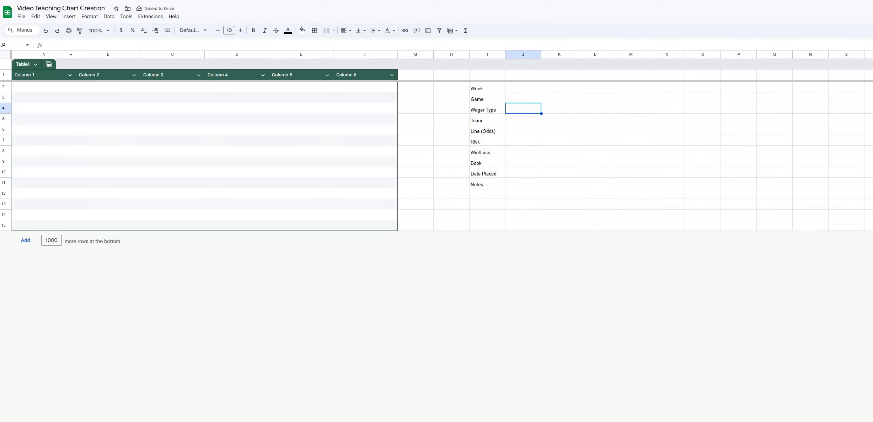
Rename the table's first three column headers as Week, Game and Wager Type.
double_click(35, 74)
left_click_drag(35, 73, 13, 74)
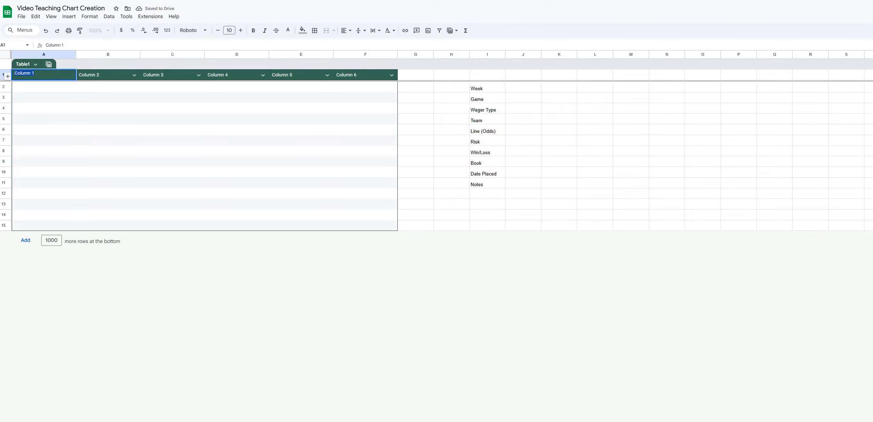
type("Week")
key("Tab")
key("ctrl+a")
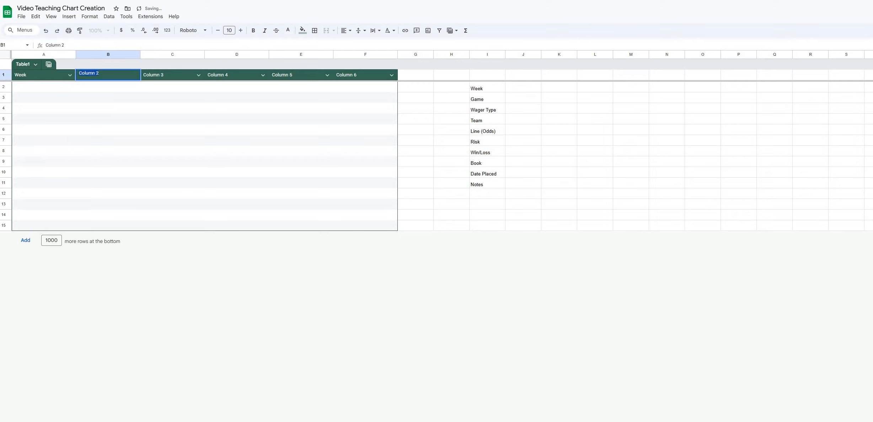
type("Game")
key("Tab")
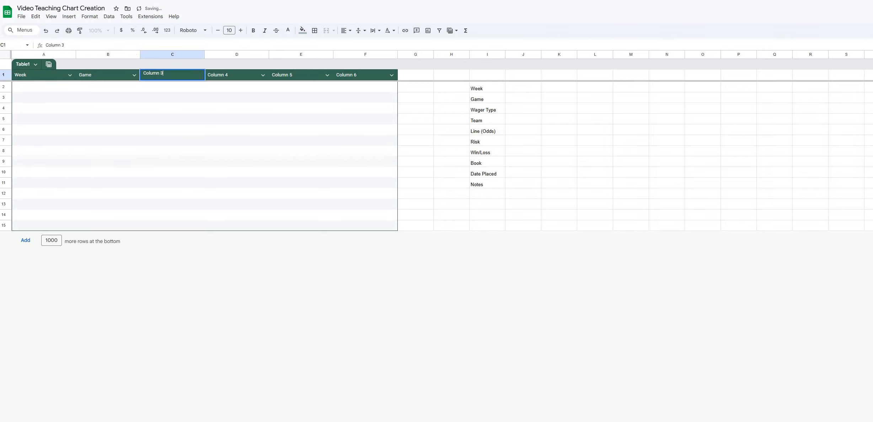
key("Return")
key("ctrl+a")
type("Wag")
key("Tab")
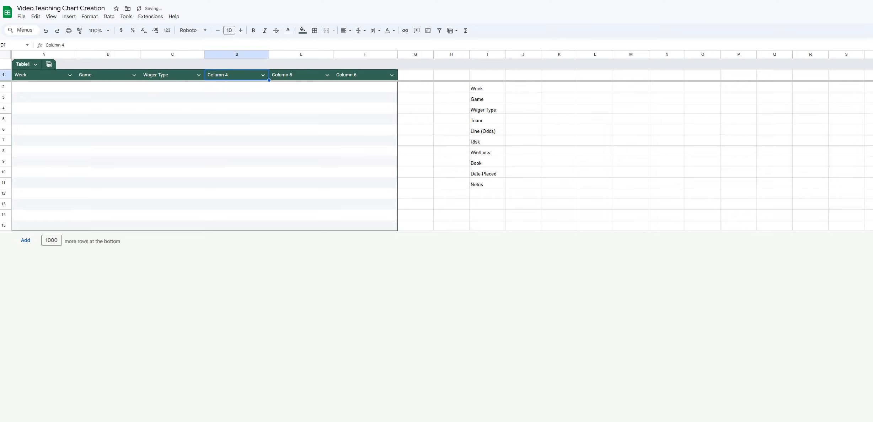
Rename the fourth, fifth and sixth table headers as Team, Line and Risk.
double_click(235, 75)
left_click_drag(233, 74, 198, 75)
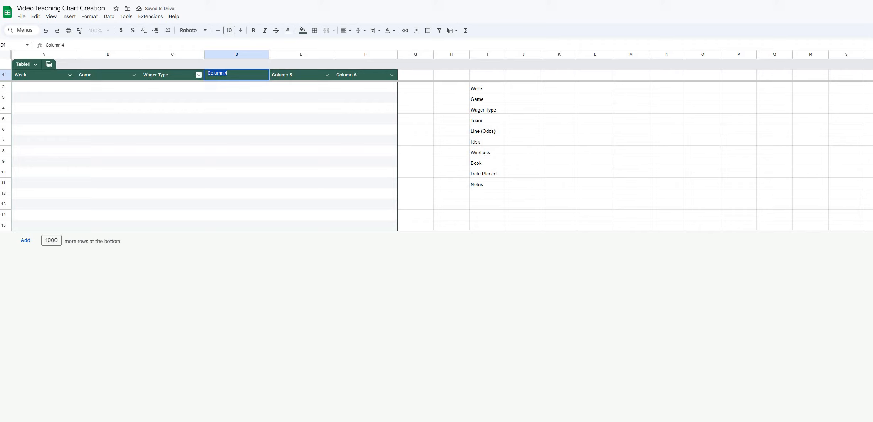
type("Team")
key("Tab")
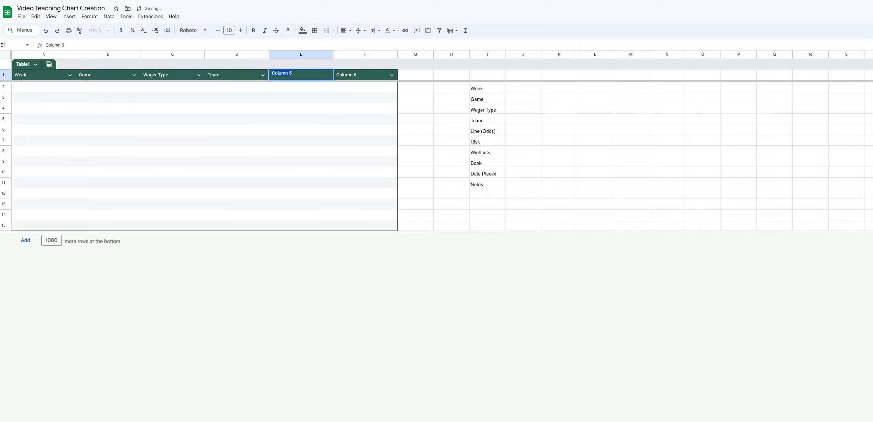
type("Line")
key("Tab")
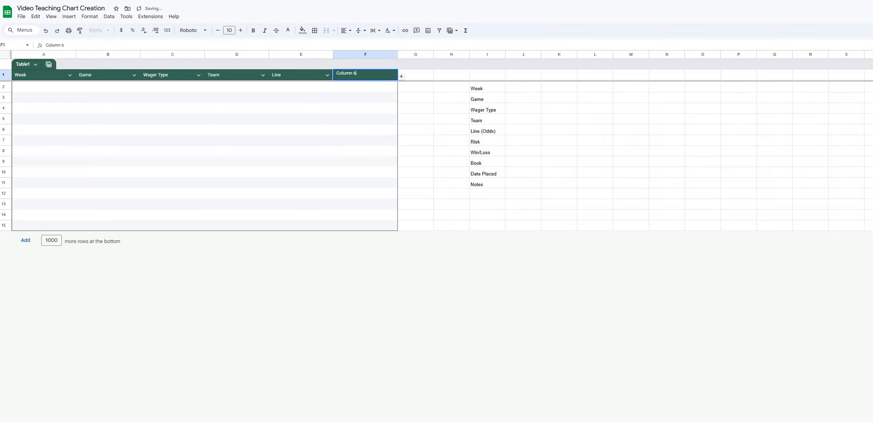
type("Risk")
left_click(595, 205)
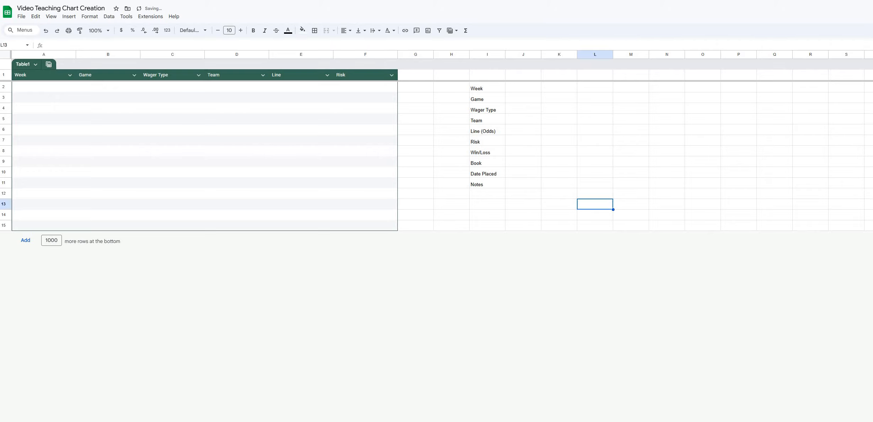
Add a seventh column to the end of the table and name it Win/Loss.
left_click(401, 77)
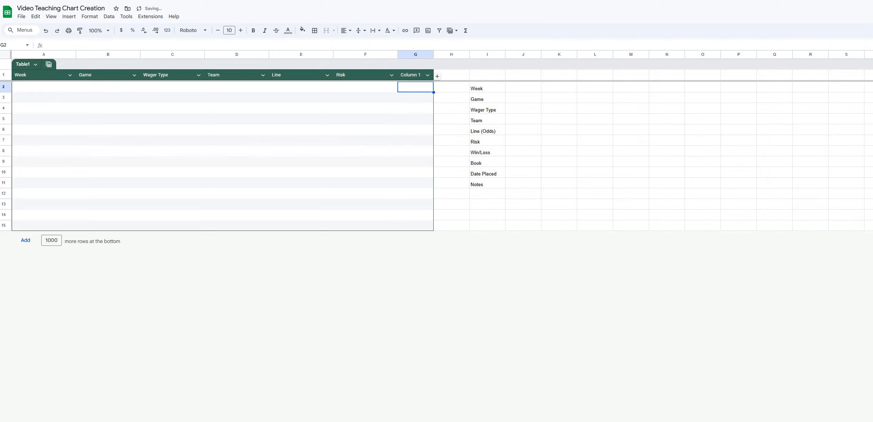
left_click(411, 75)
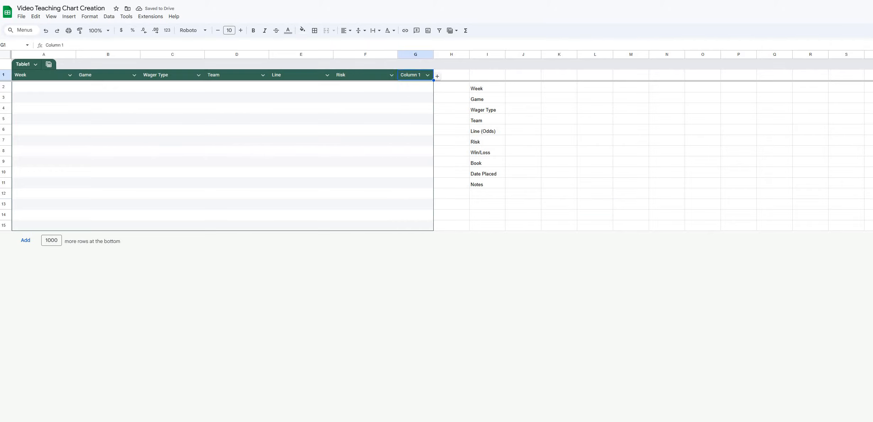
double_click(411, 75)
left_click_drag(421, 74, 404, 73)
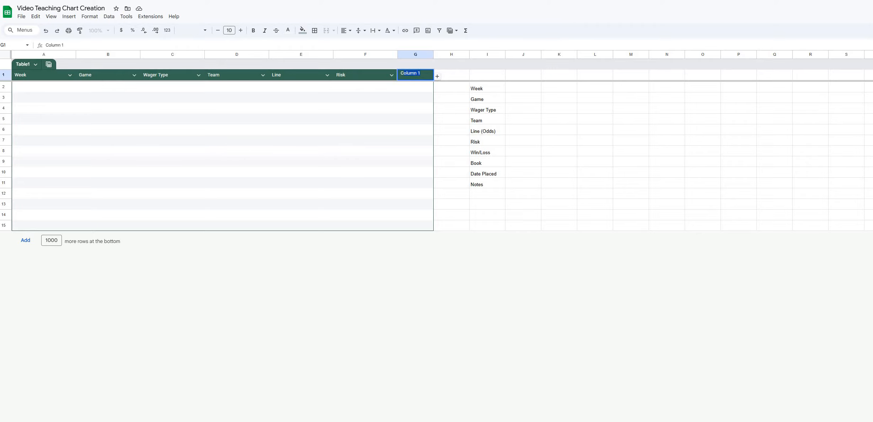
key("BackSpace")
key("BackSpace")
key("BackSpace")
type("Win/L")
left_click(523, 162)
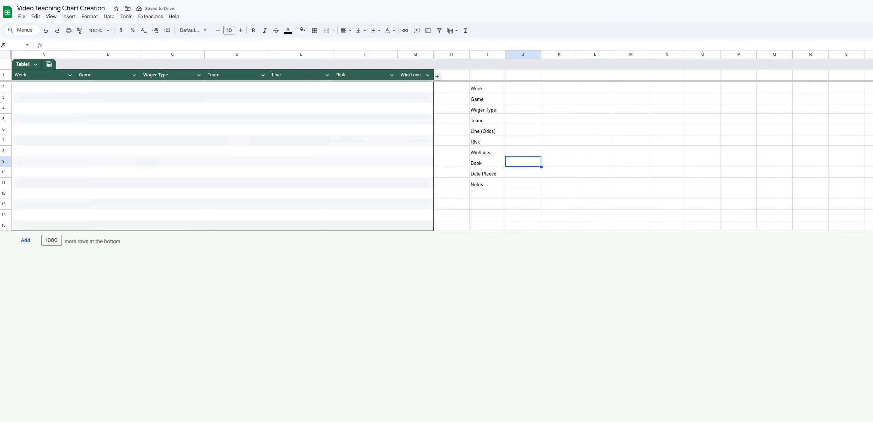
Add an eighth column after Win/Loss and name it Book.
left_click(437, 77)
double_click(454, 75)
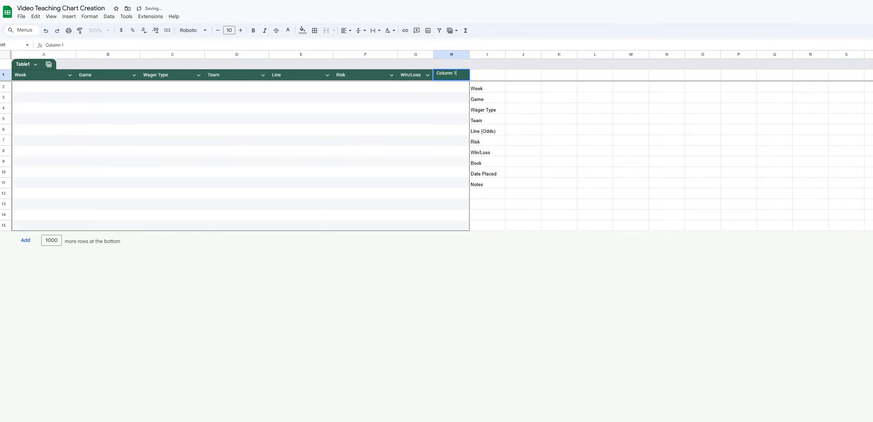
left_click_drag(454, 74, 428, 75)
key("BackSpace")
type("Book")
left_click(631, 183)
Copy the list of header names from I2:I11 to K2:K11 and clear the original cells.
left_click_drag(487, 87, 487, 184)
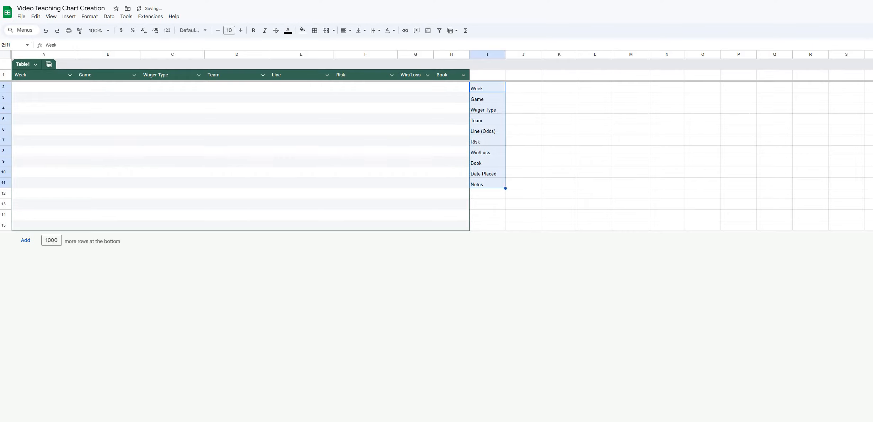
right_click(494, 153)
left_click(513, 171)
right_click(562, 88)
left_click(586, 118)
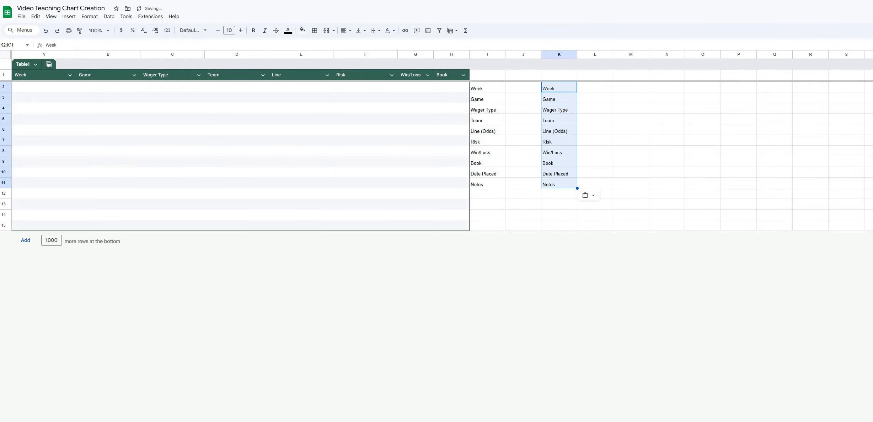
left_click(487, 98)
left_click_drag(487, 88, 487, 184)
key("Delete")
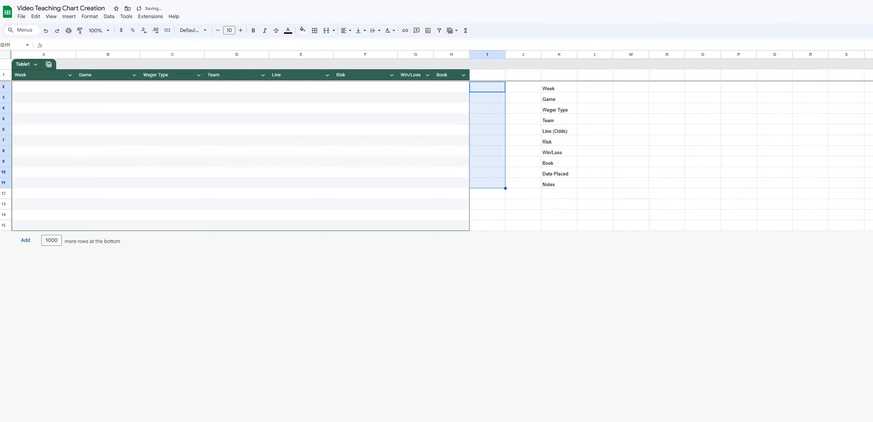
left_click(667, 173)
Add two more columns after Book and name the first of them Date Placed.
left_click(473, 77)
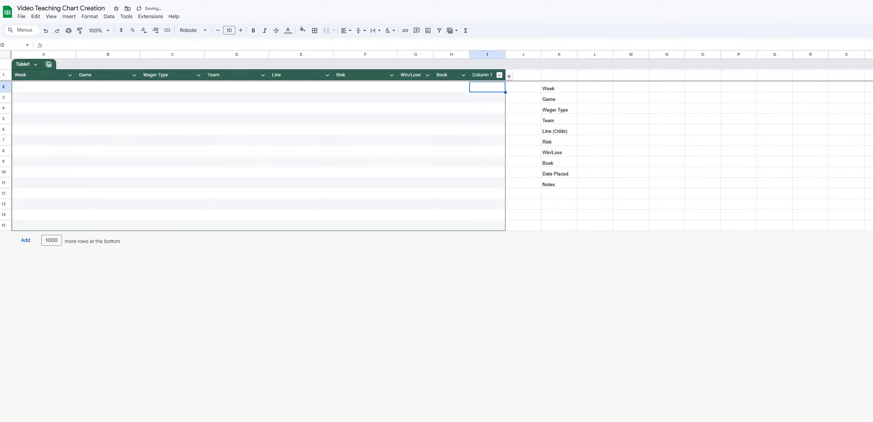
left_click(509, 77)
double_click(484, 75)
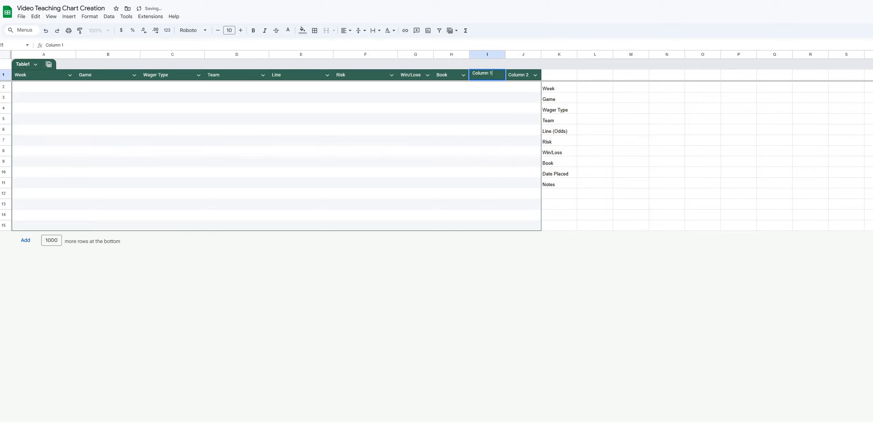
key("ctrl+a")
key("BackSpace")
type("Date Placed")
left_click(666, 151)
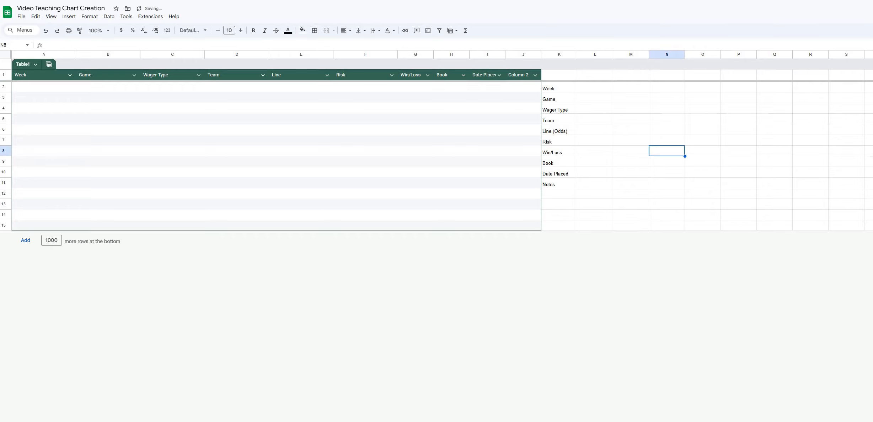
Fit the Date Placed column's width to its header and rename the last table column as Notes.
double_click(506, 55)
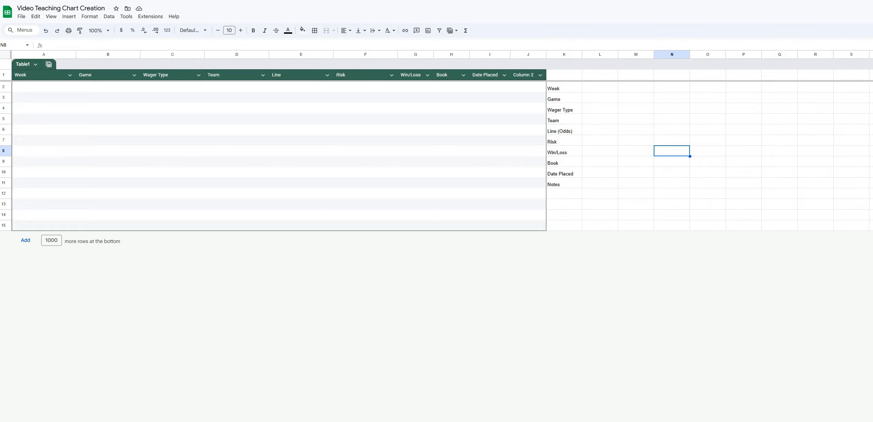
double_click(526, 75)
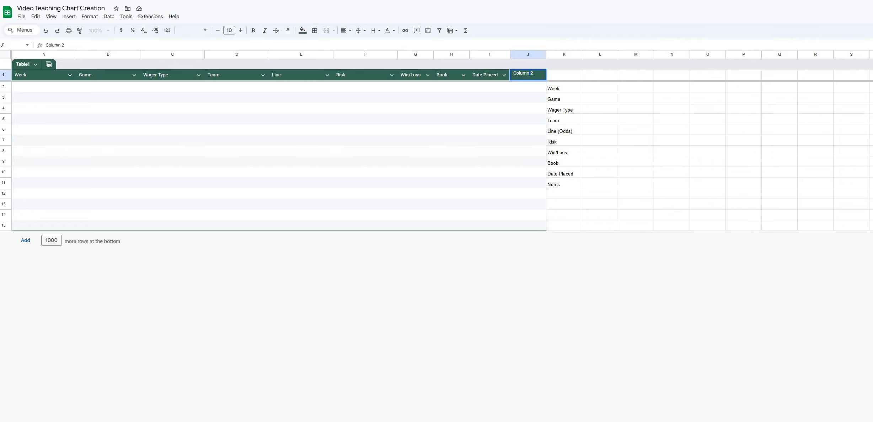
key("ctrl+a")
key("BackSpace")
type("Notes")
key("Return")
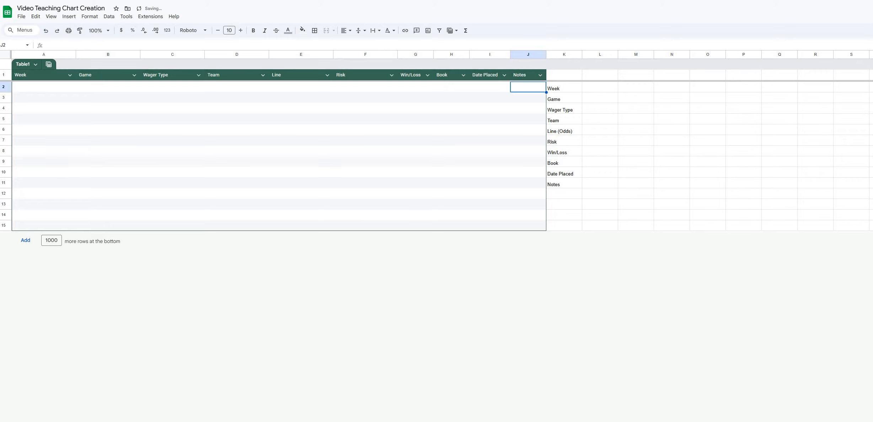
left_click(707, 183)
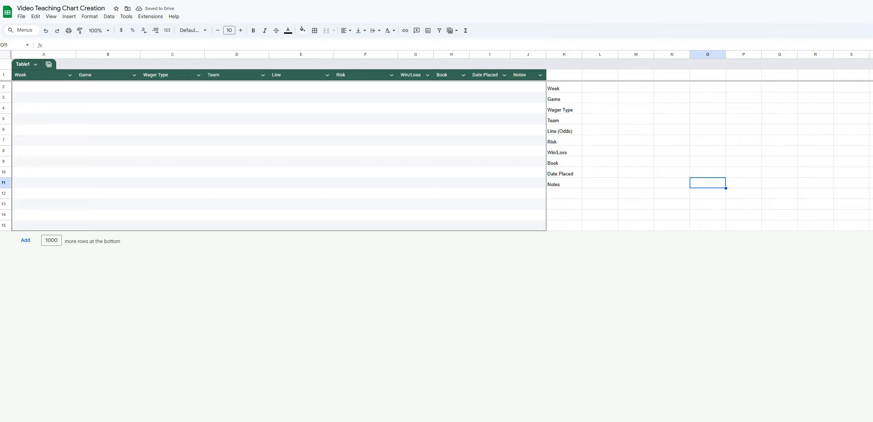
Clear the reference list of header names from K2:K11 beside the table.
left_click(636, 140)
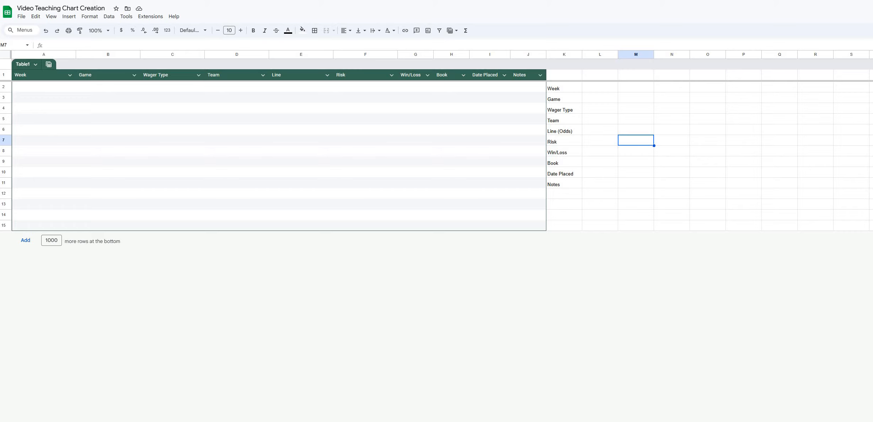
left_click_drag(564, 87, 564, 184)
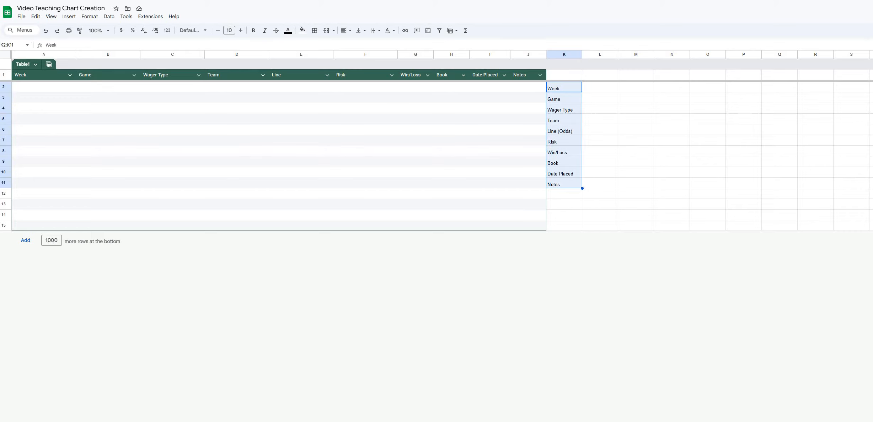
key("Delete")
left_click(636, 151)
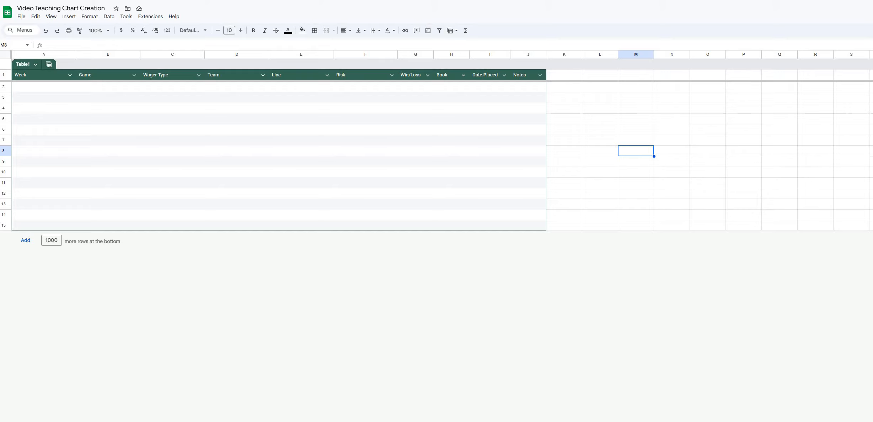
Add dropdowns to the Wager Type column cells, C2:C15.
left_click(172, 87)
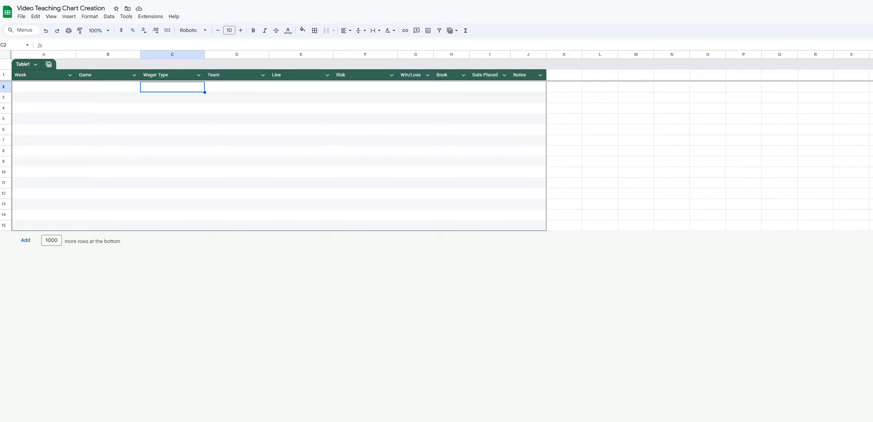
right_click(177, 88)
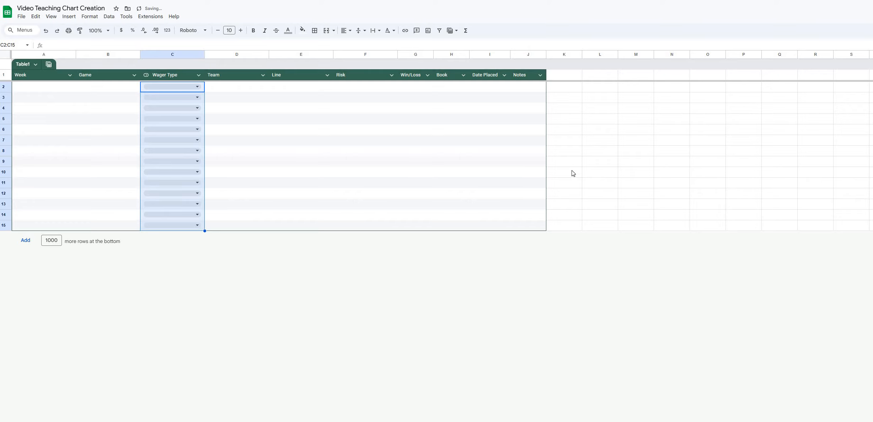
left_click(253, 94)
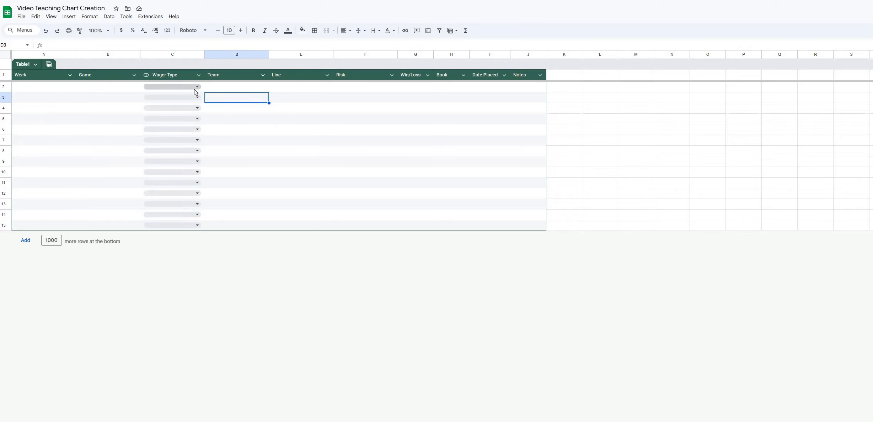
Check the first Wager Type dropdown's options, then enter HOF as the week and Chargers @ Lions as the game in row 2.
left_click(195, 89)
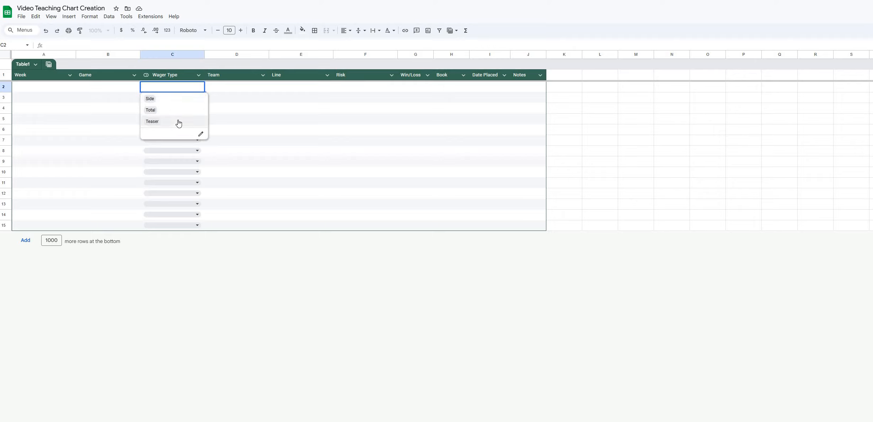
left_click(233, 96)
left_click(38, 86)
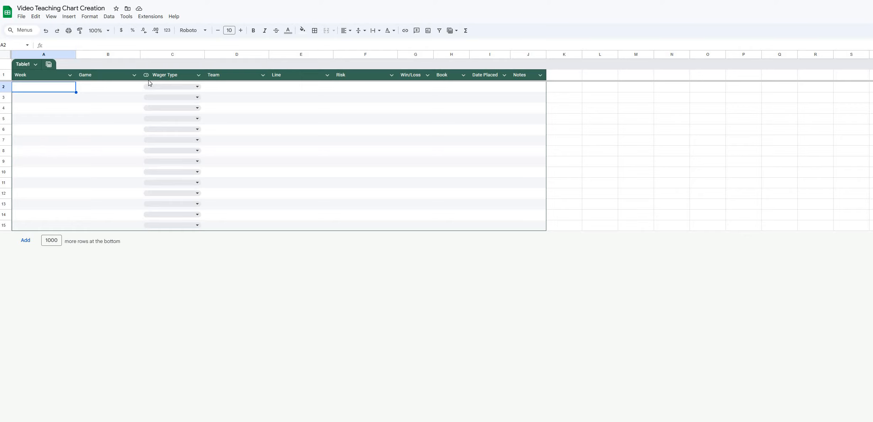
type("HOF")
key("Tab")
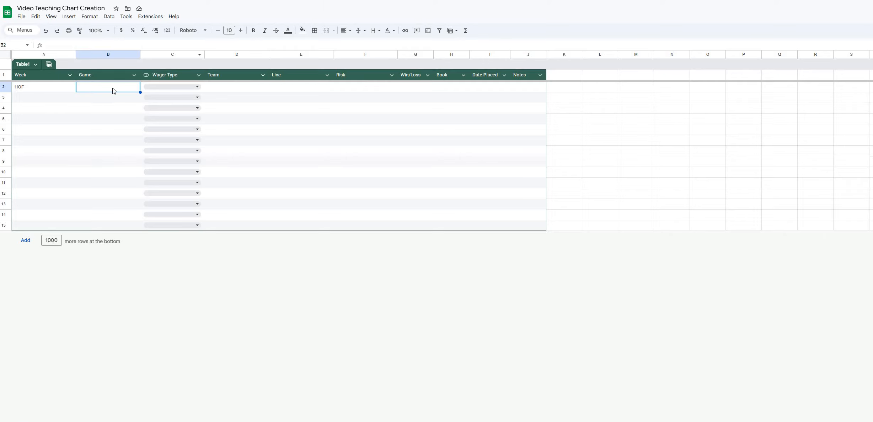
type("chargers @ L")
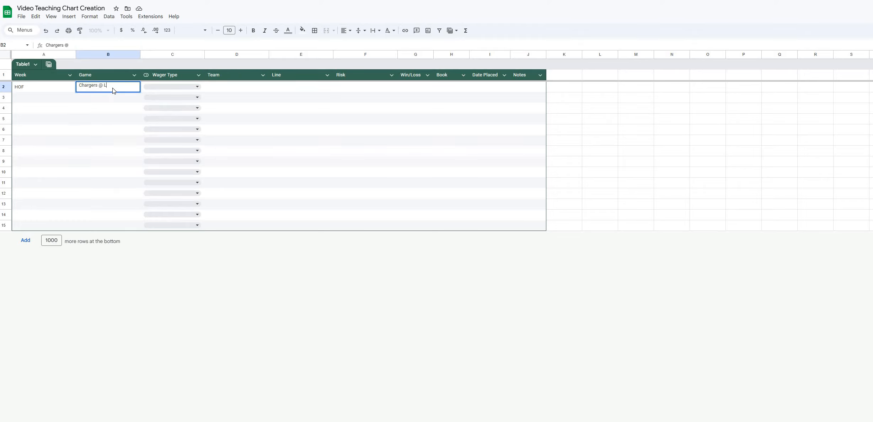
type("ions")
key("Tab")
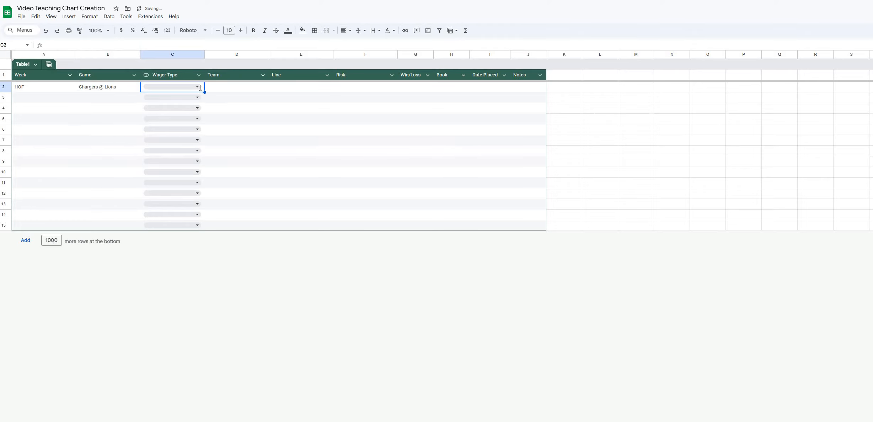
Choose Side as the wager type in row 2 and enter Chargers as the team.
left_click(200, 88)
left_click(198, 96)
key("Tab")
type("Cha")
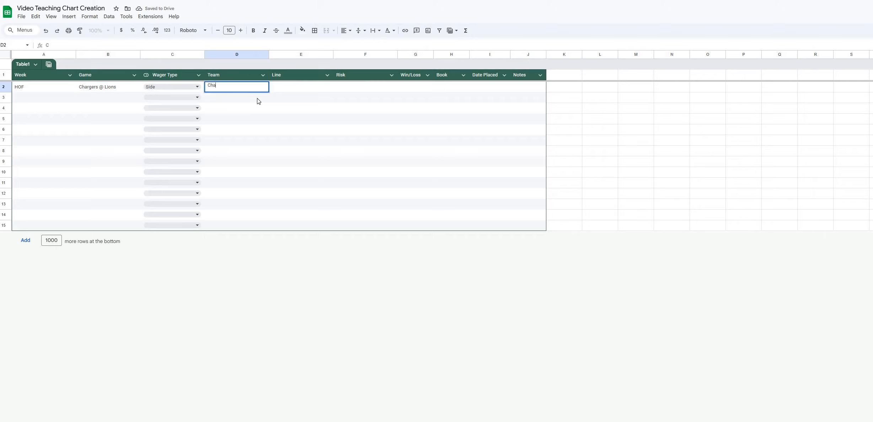
type("rgers")
key("Tab")
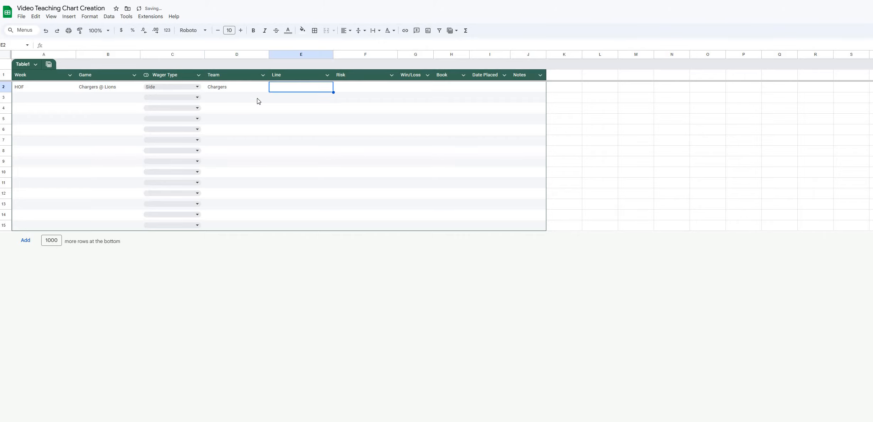
Enter the Line value in E2 as 1 (-115), without a leading plus sign.
type("+1")
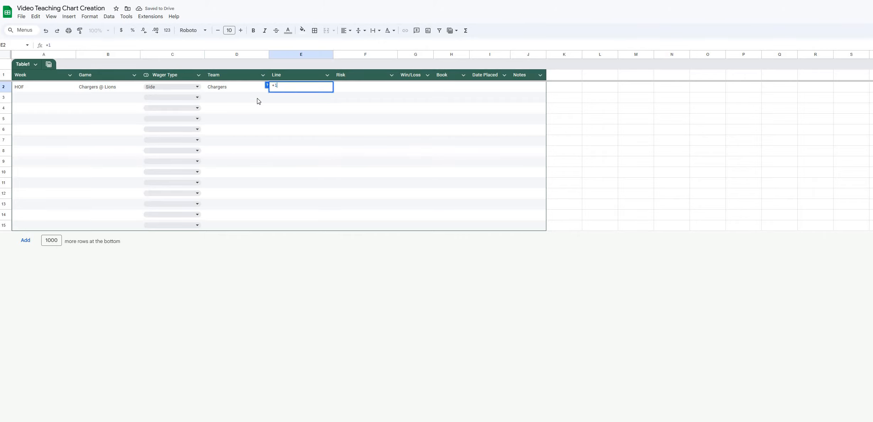
type(" (-115)")
key("Tab")
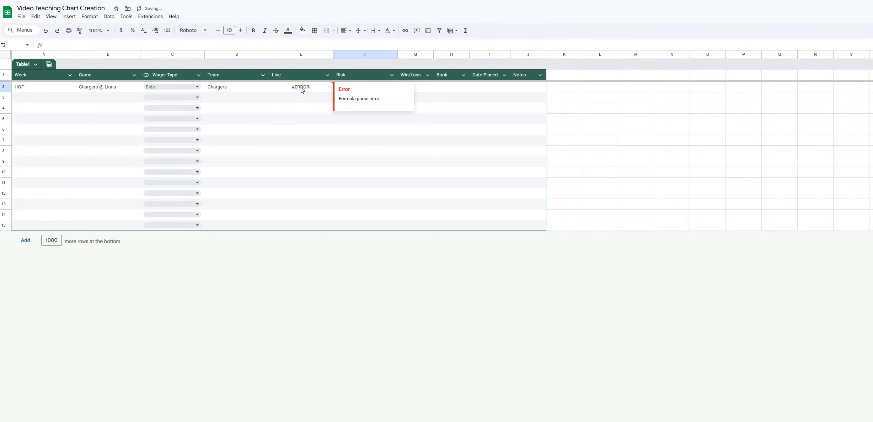
left_click(301, 87)
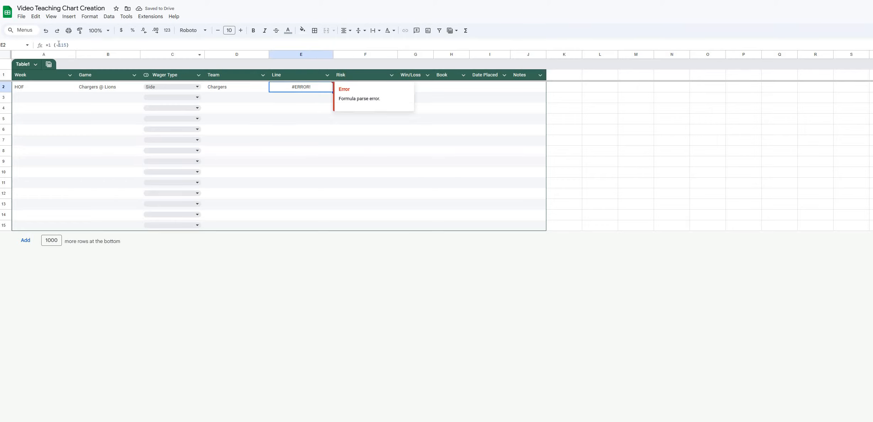
left_click(148, 41)
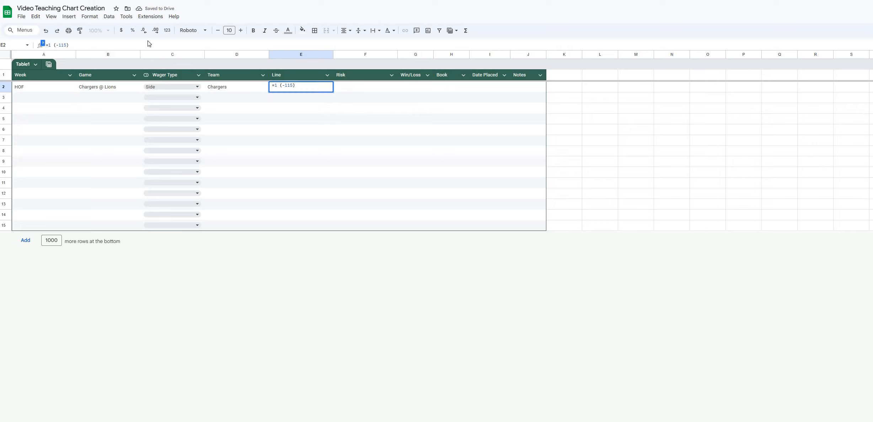
key("BackSpace")
key("Return")
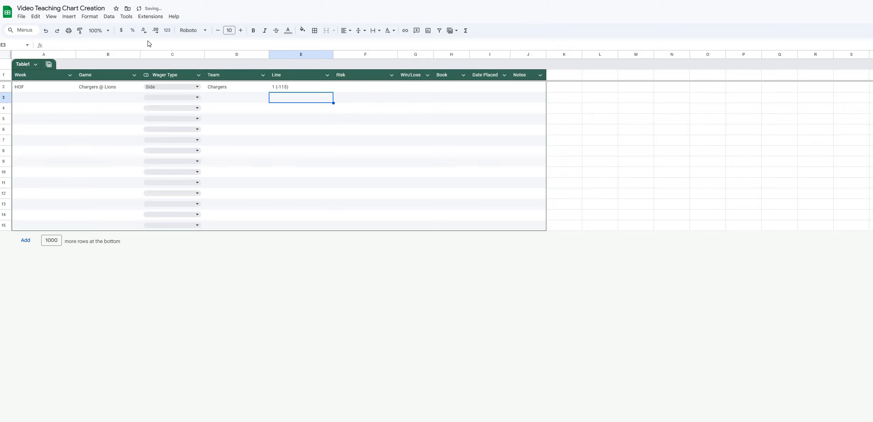
Enter 115 as the Risk in row 2 and leave its Win/Loss cell blank.
key("Up")
key("Right")
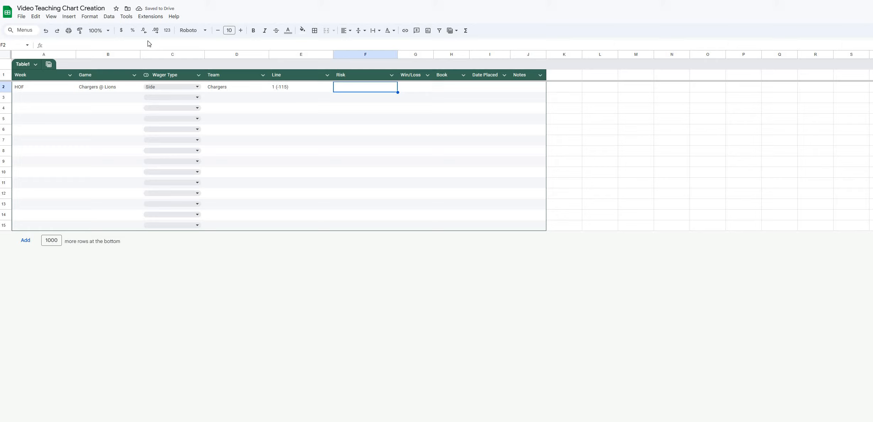
type("115")
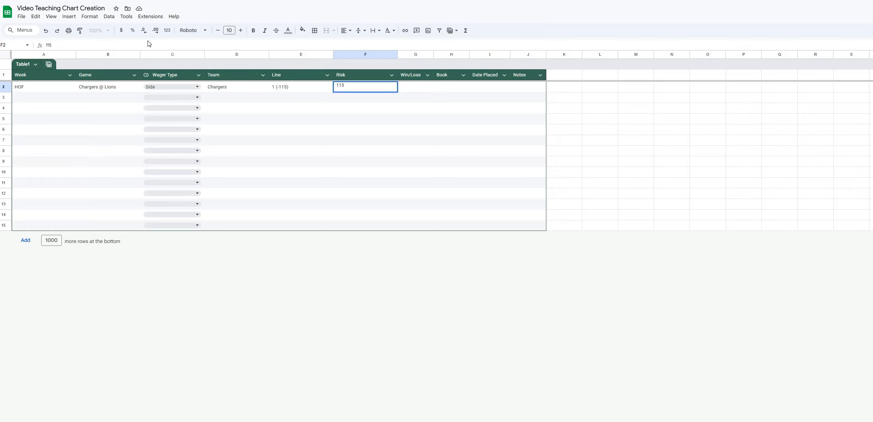
key("Tab")
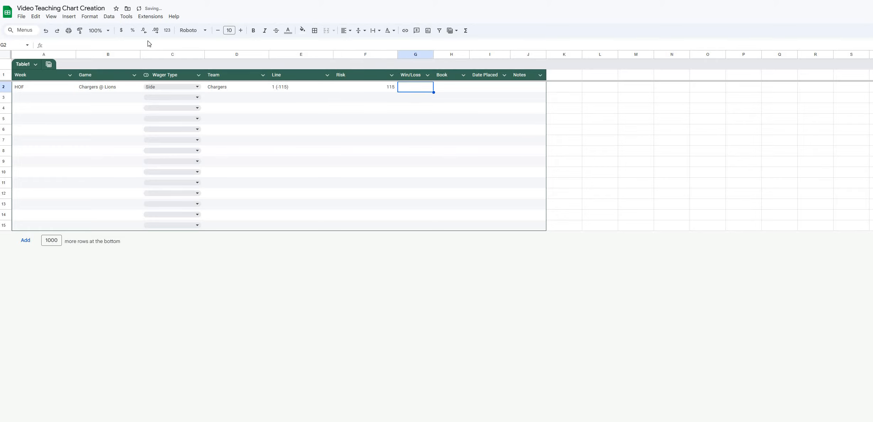
key("Tab")
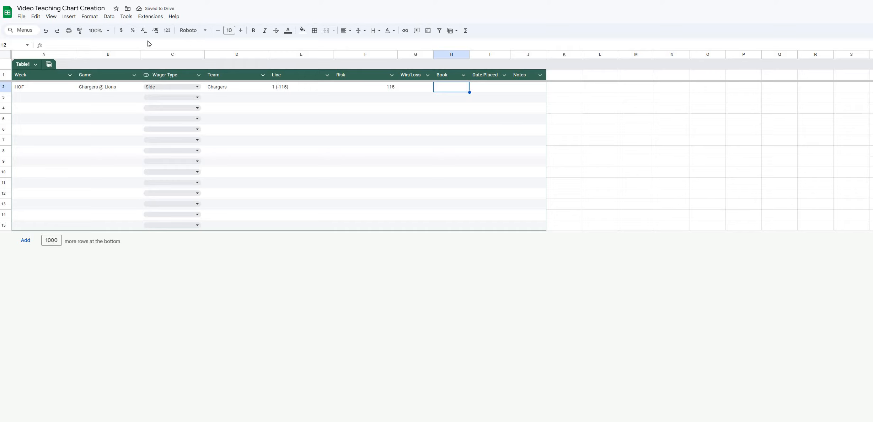
Enter Bovada as the book and 7/16/25 as the date placed in row 2.
type("Bovada")
key("Tab")
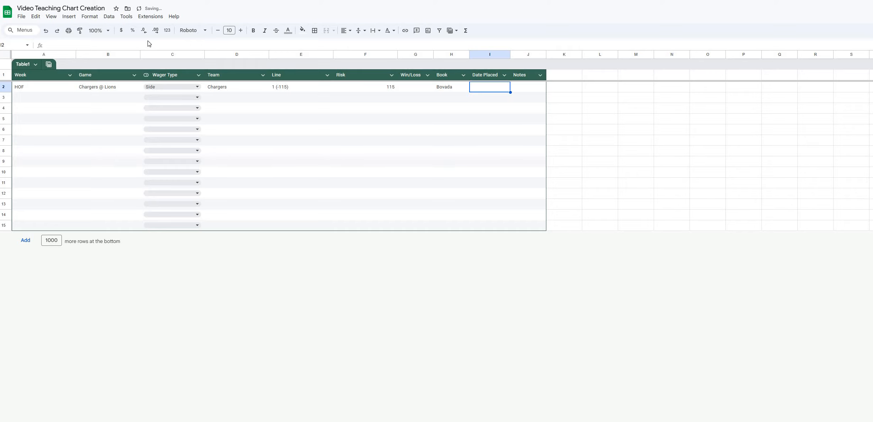
type("7/16/25")
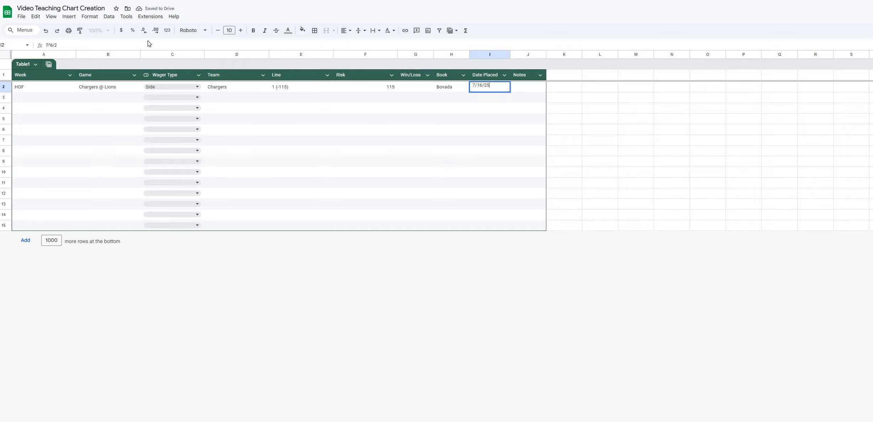
key("Tab")
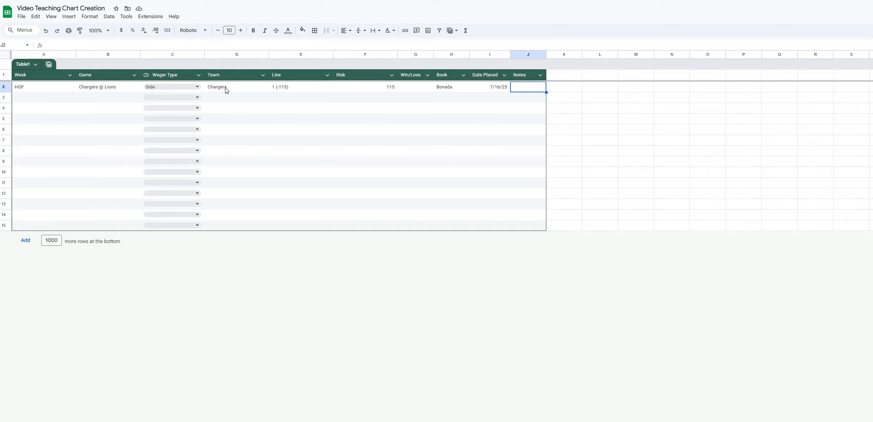
key("Return")
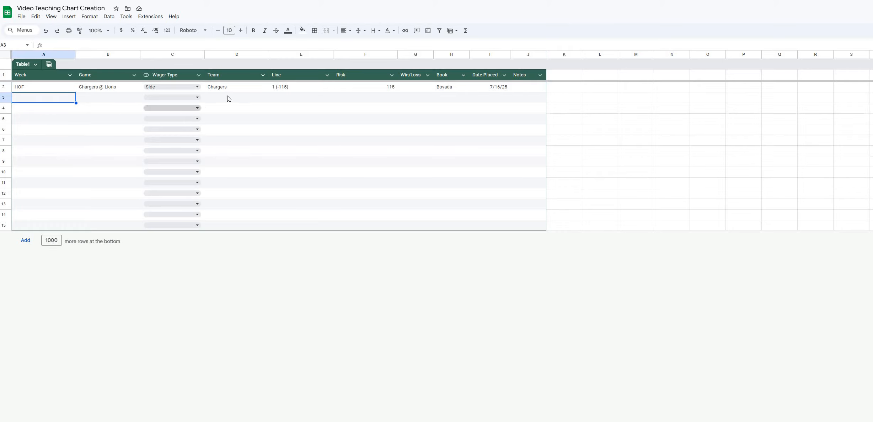
Clear the team in D2 and add Team column dropdowns with Chargers, Cowboys, Lions, Texans, Over and Under.
left_click(251, 88)
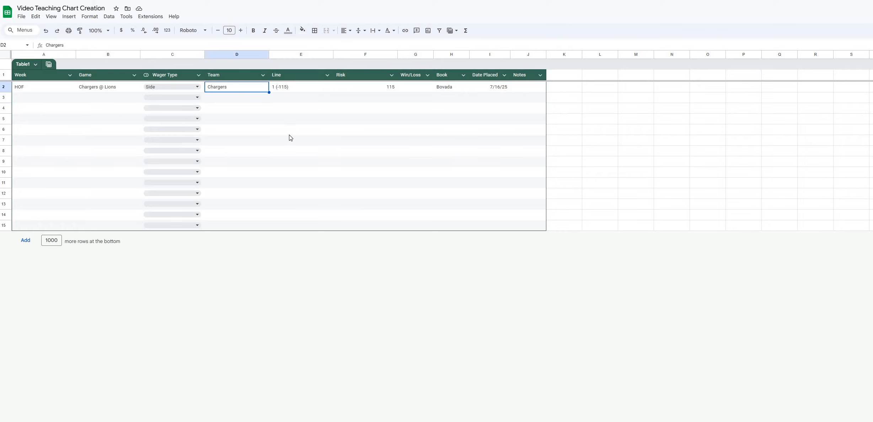
key("Delete")
left_click(265, 131)
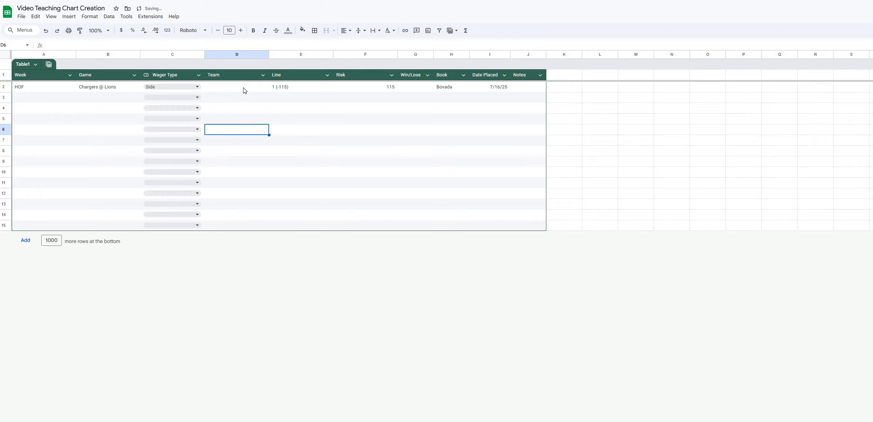
right_click(242, 88)
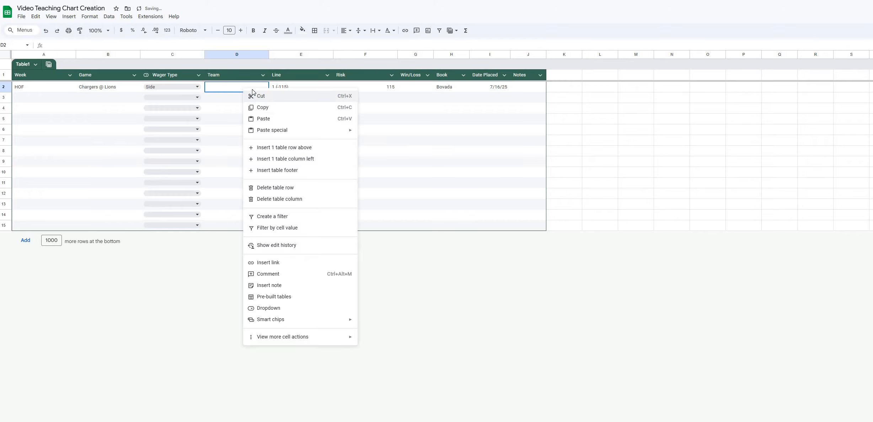
left_click(281, 308)
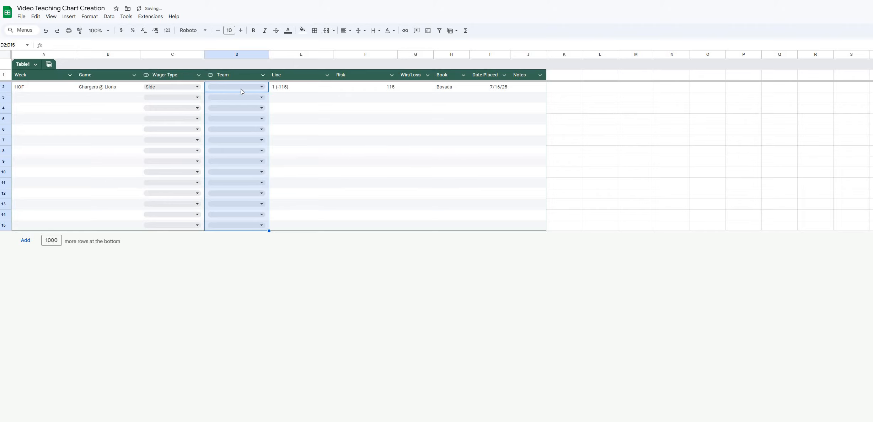
Choose Chargers from the Team dropdown in D2.
left_click(251, 86)
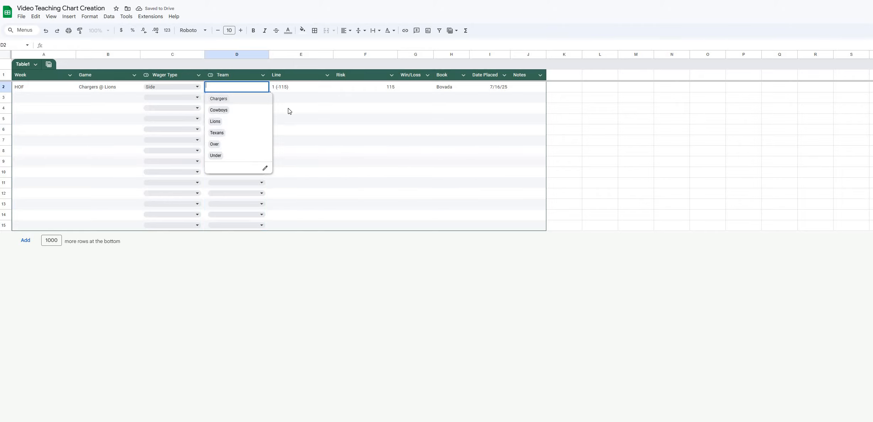
key("Return")
left_click(316, 133)
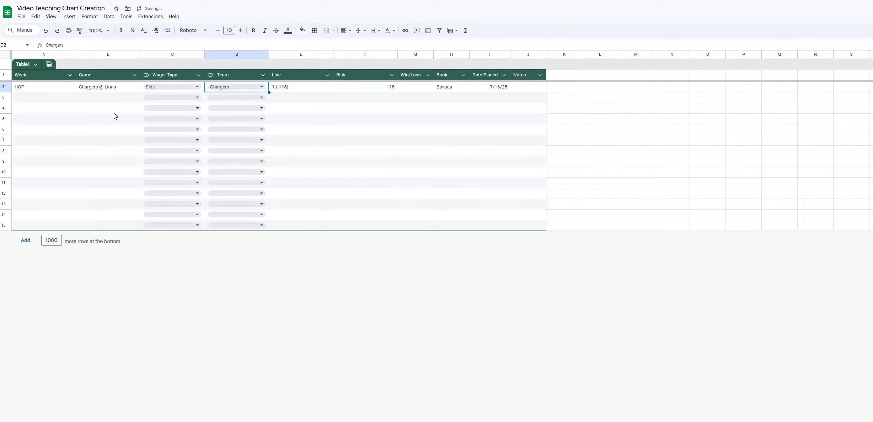
Start a second bet in row 3 with HOF as the week and Chargers @ Lions as the game.
left_click(34, 100)
type("HOF")
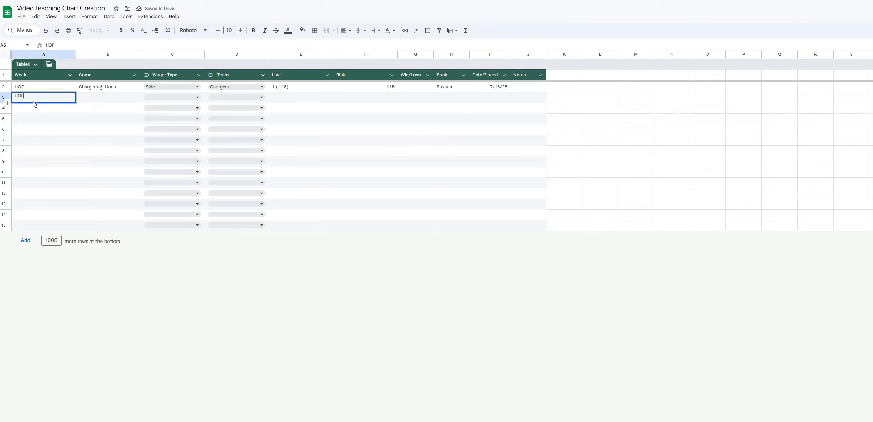
key("Tab")
type("C")
key("Tab")
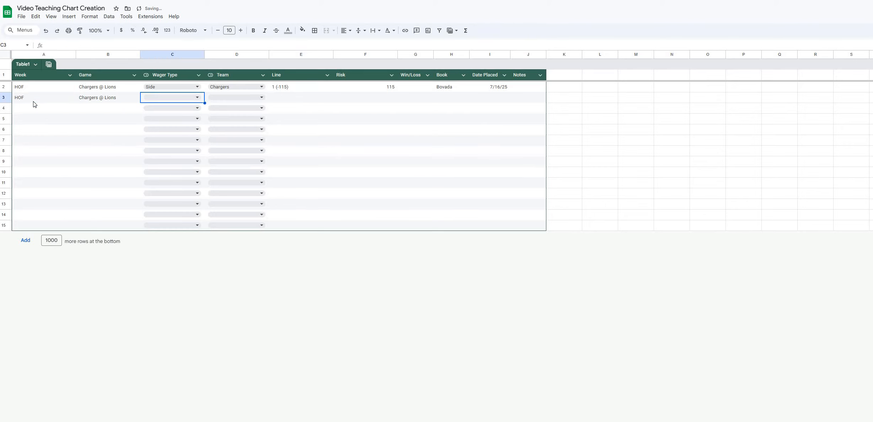
Set the wager type in row 3 to Total and its team to Under using the dropdown options.
type("T")
key("Down")
key("Tab")
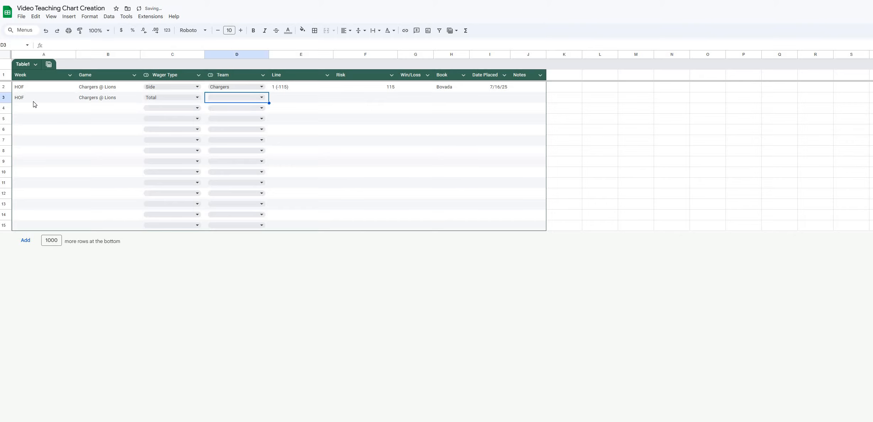
type("U")
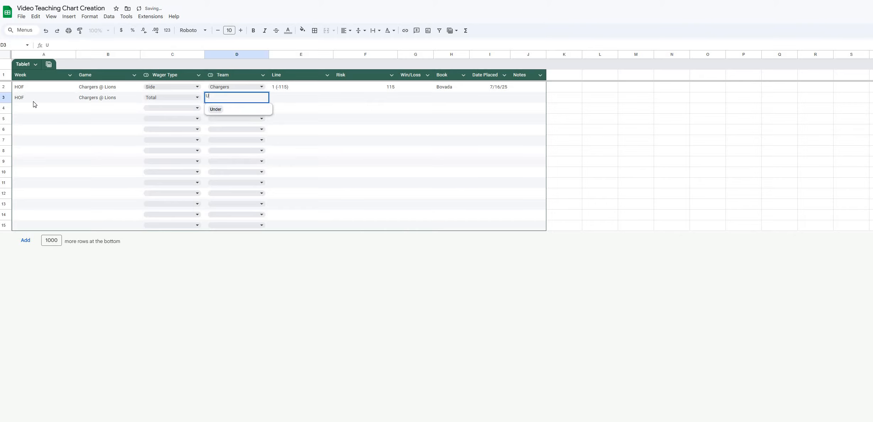
key("Down")
key("Tab")
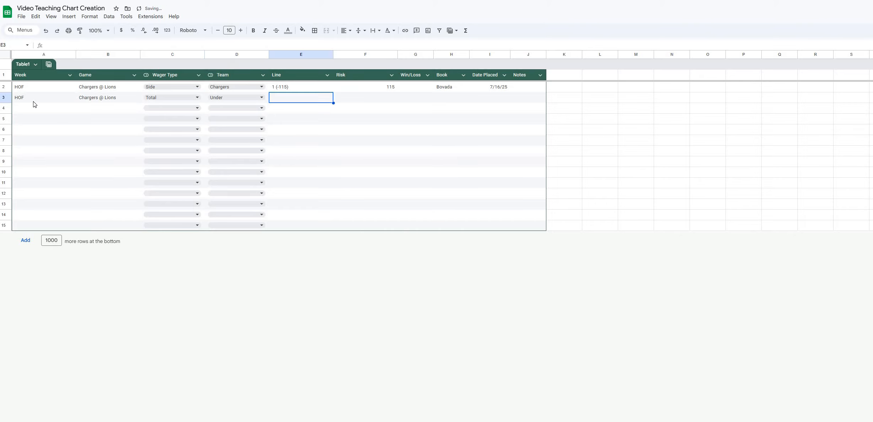
Enter 32.5 (-110) as the line and 110 as the risk in row 3, leaving Win/Loss blank.
type("32.5")
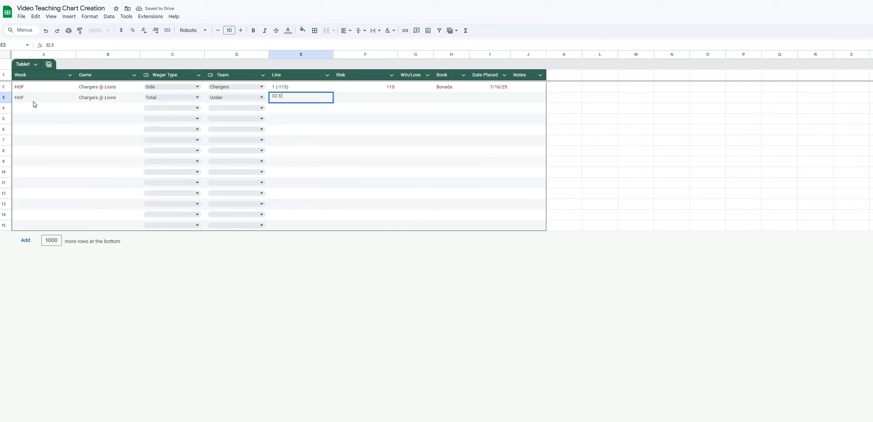
type(" (-110)")
key("Tab")
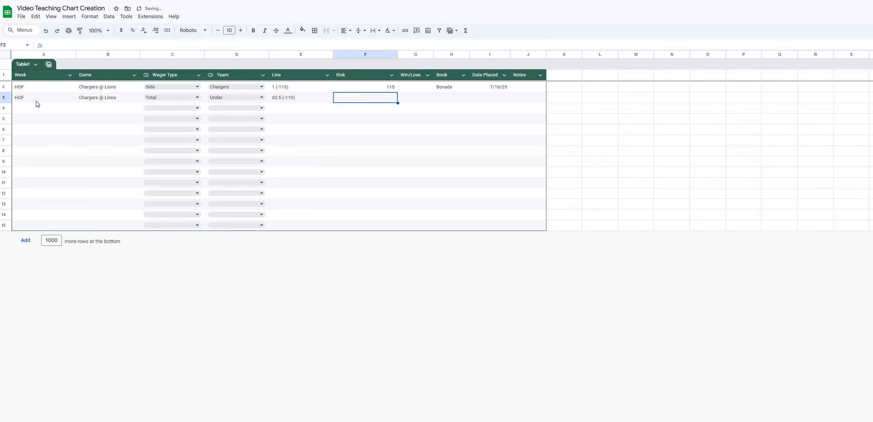
type("110")
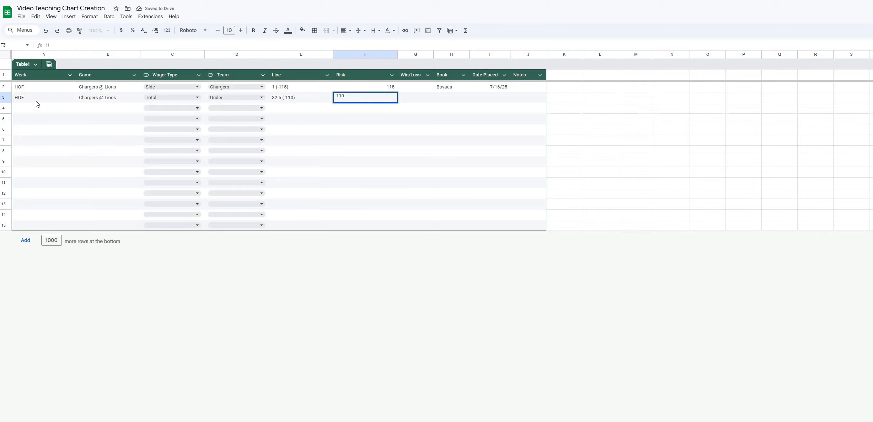
key("Tab")
key("Tab")
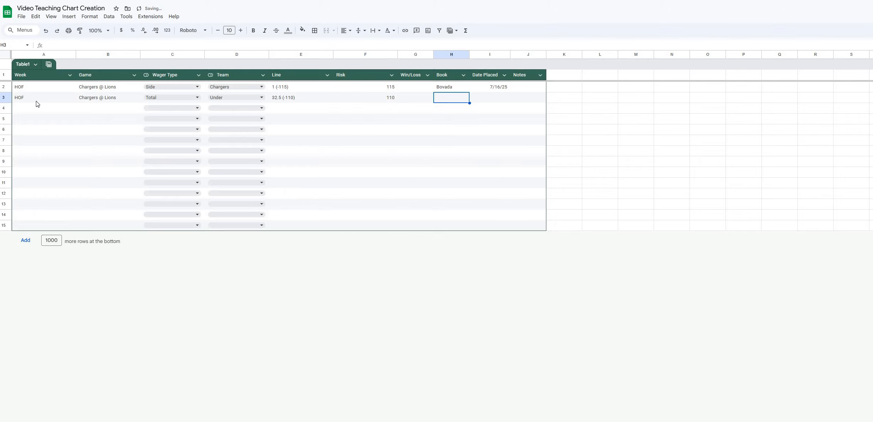
Complete the row 3 bet with Bovada as the book and 7/16/25 as the date placed.
type("Bovada")
key("Tab")
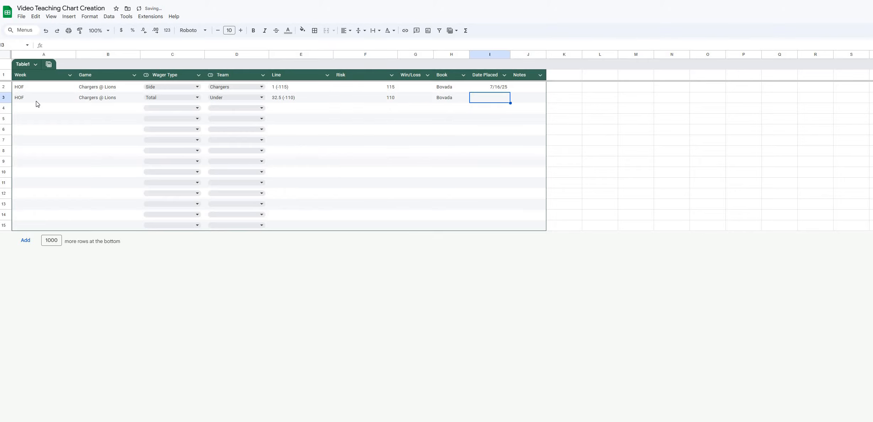
type("7/16/25")
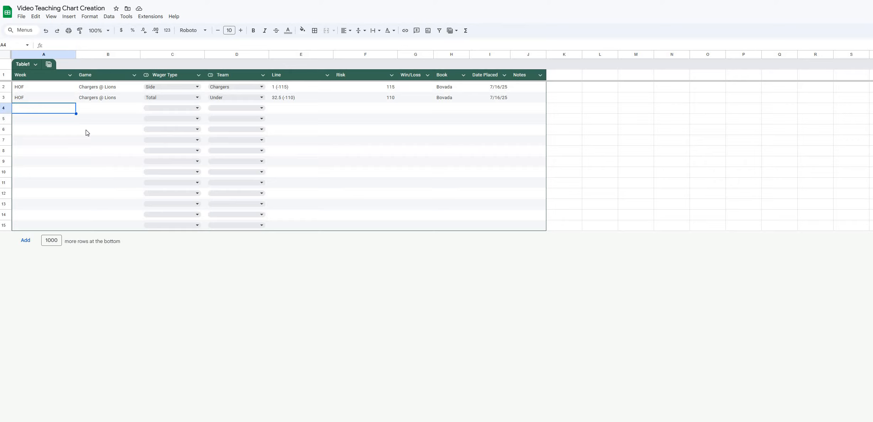
Start a third bet in row 4 with Pre 1 as the week and Cowboys @ Rams as the game.
type("Pre 1")
key("Tab")
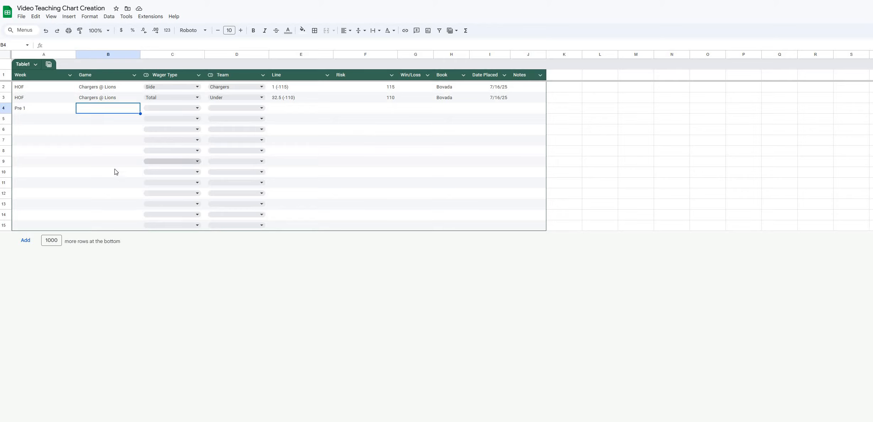
double_click(103, 113)
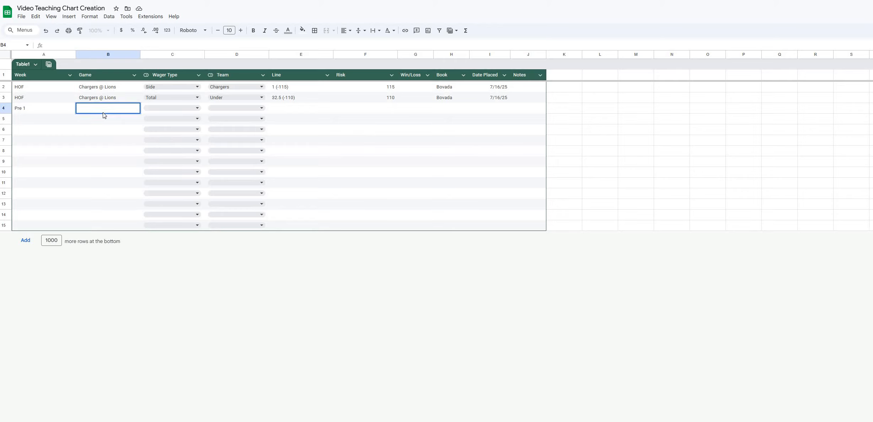
type("Cowboys @ Rams")
key("Tab")
Set the wager type in row 4 to Side and its team to Cowboys using the dropdown options.
type("S")
key("Tab")
key("Left")
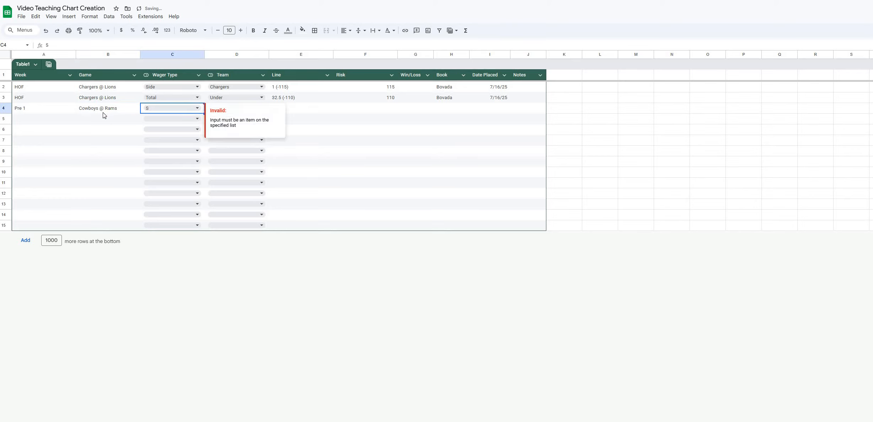
type("S")
key("Down")
key("Tab")
type("Co")
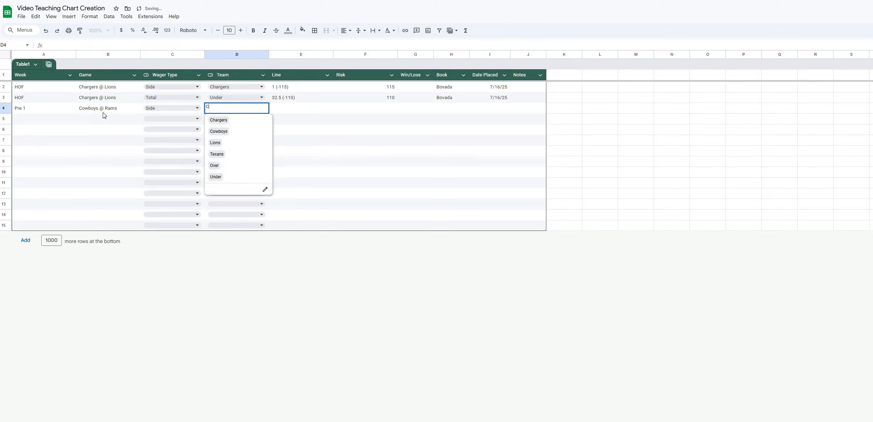
key("Down")
key("Tab")
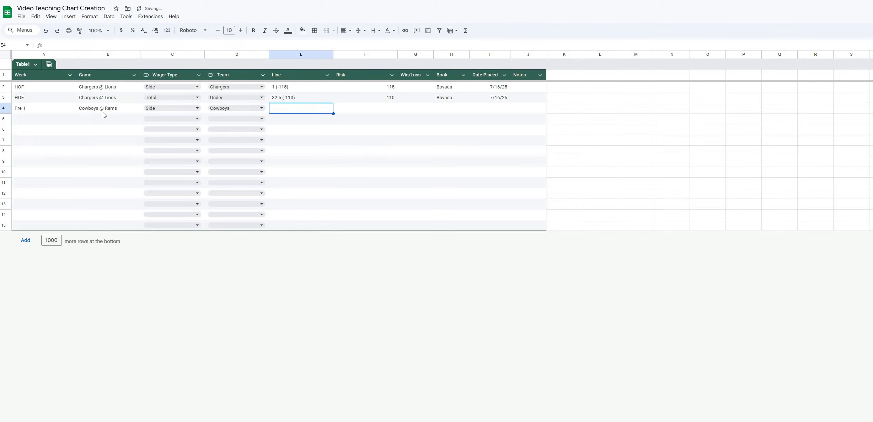
Enter ML -110 as the line and 55 as the risk in row 4, leaving Win/Loss blank.
type("ML")
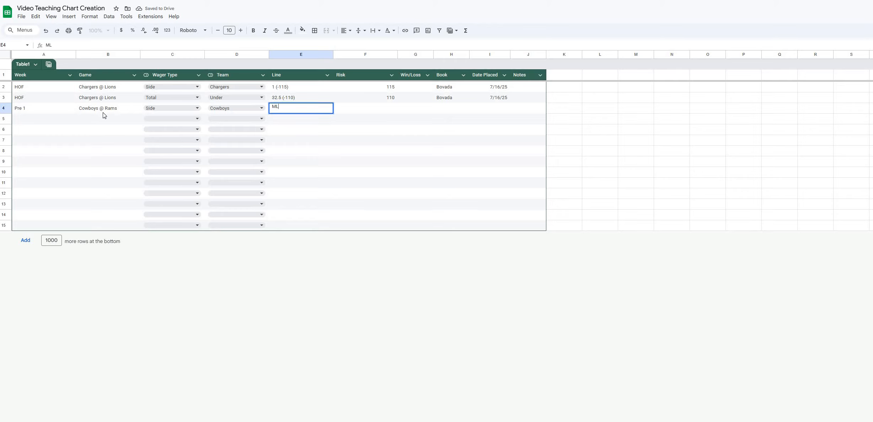
type(" -110")
key("Tab")
key("Tab")
key("shift+Tab")
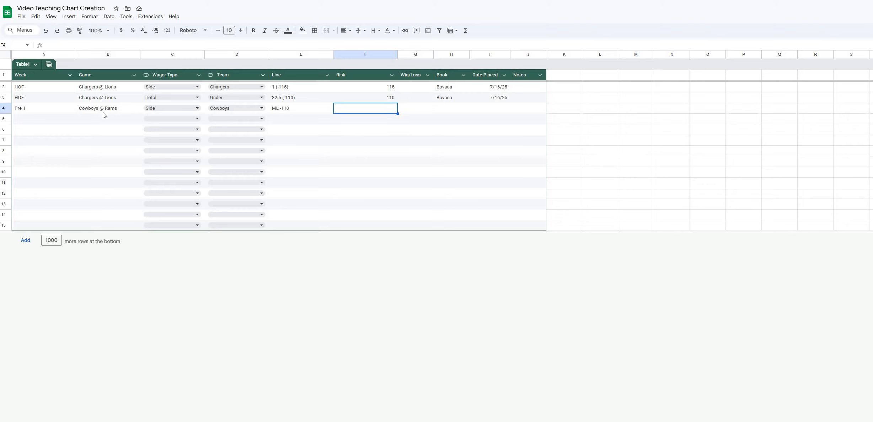
type("55")
key("Tab")
key("Tab")
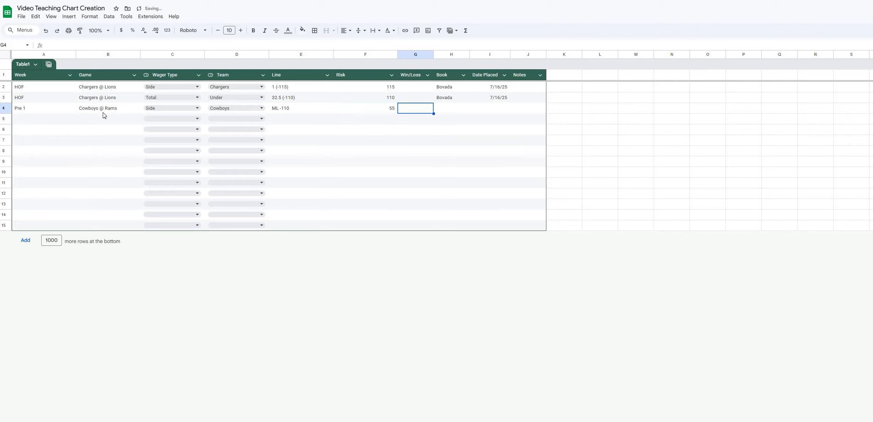
Finish the row 4 bet with GT Bets as the book and 7/16/25 as the date placed.
type("GT")
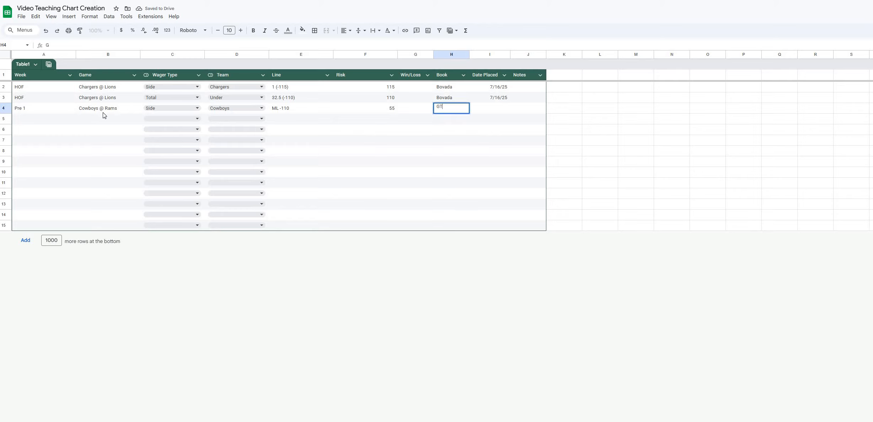
type(" Bets")
key("Tab")
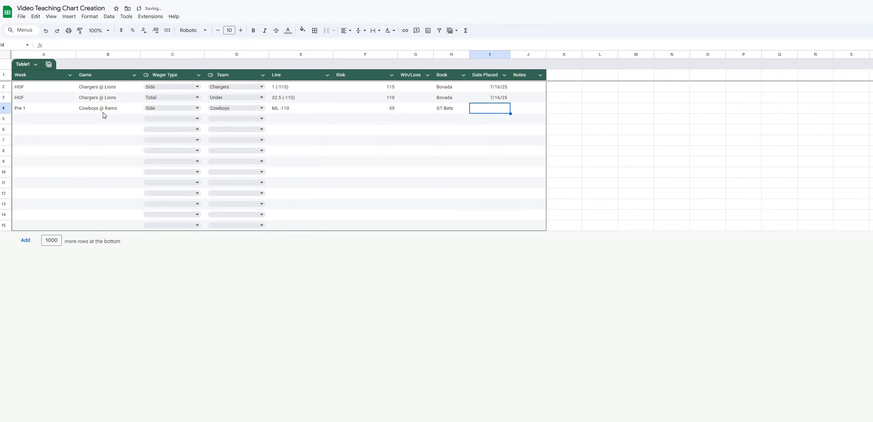
type("7/16/25")
key("Return")
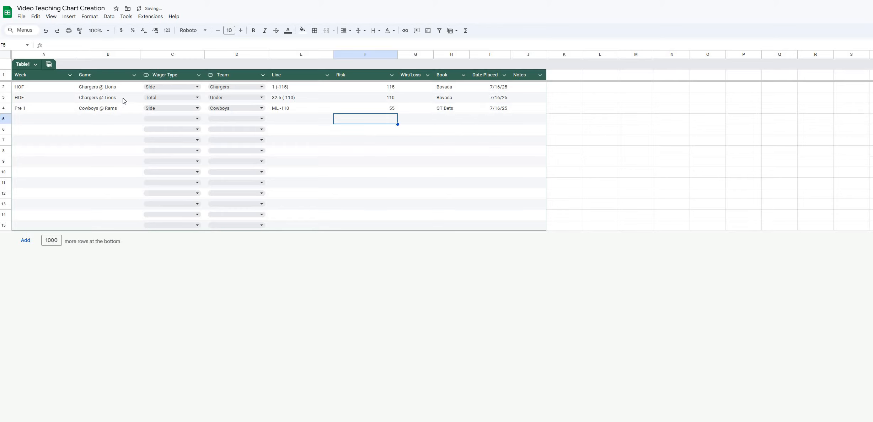
Start a fourth bet in row 5 with Pre 1 as the week and Texans @ Vikings as the game.
left_click(30, 122)
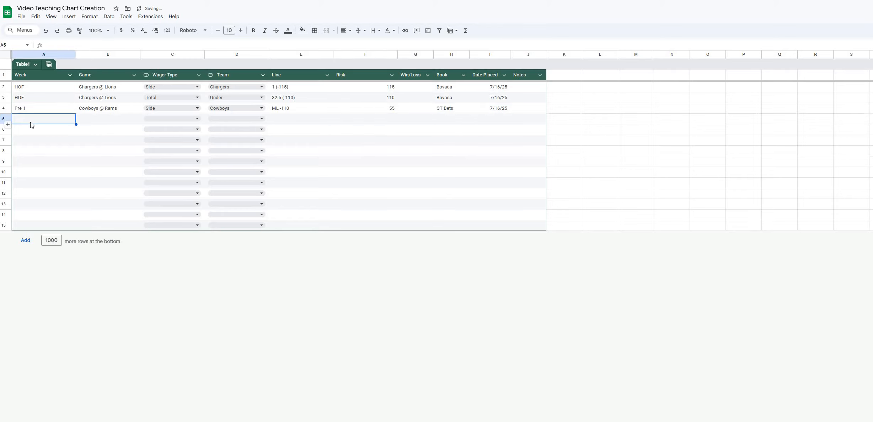
type("Pre")
key("Tab")
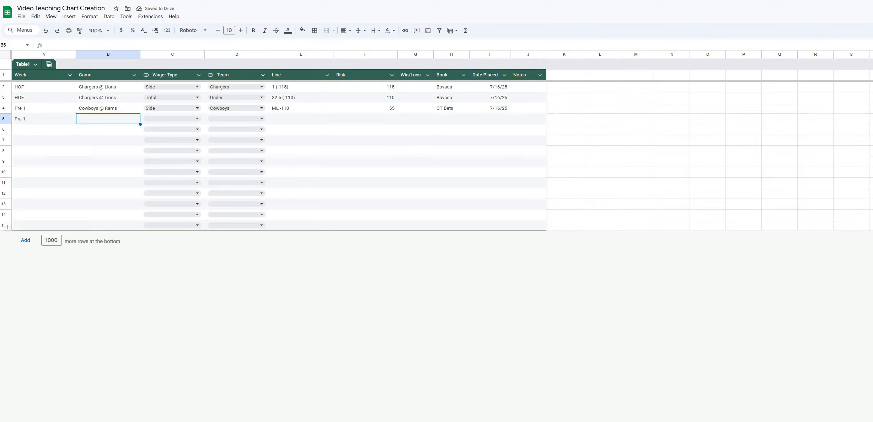
double_click(109, 115)
type("Texan")
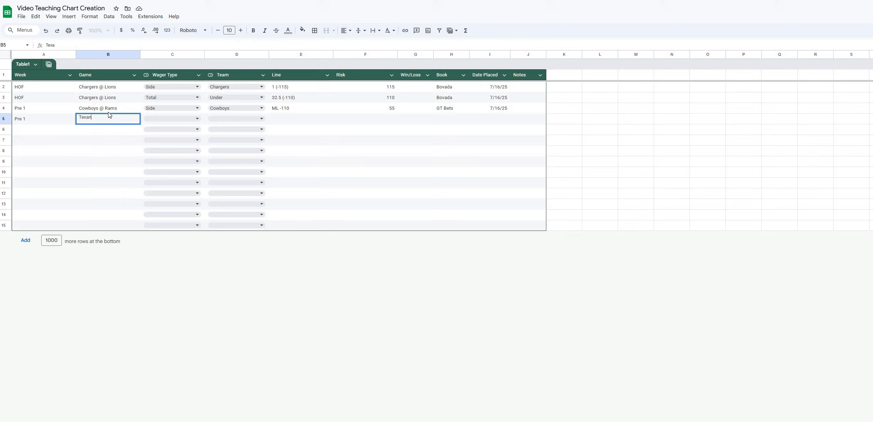
type("s @ Vikings")
key("Tab")
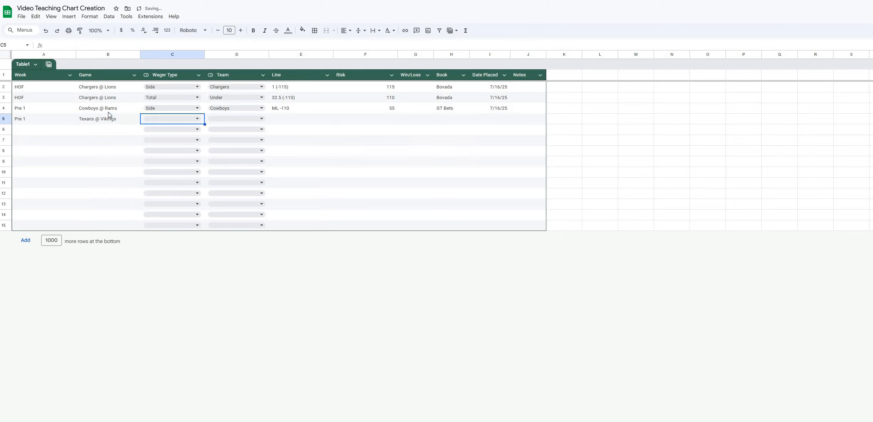
Set the wager type in row 5 to Side and its team to Texans using the dropdown options.
type("Si")
key("Tab")
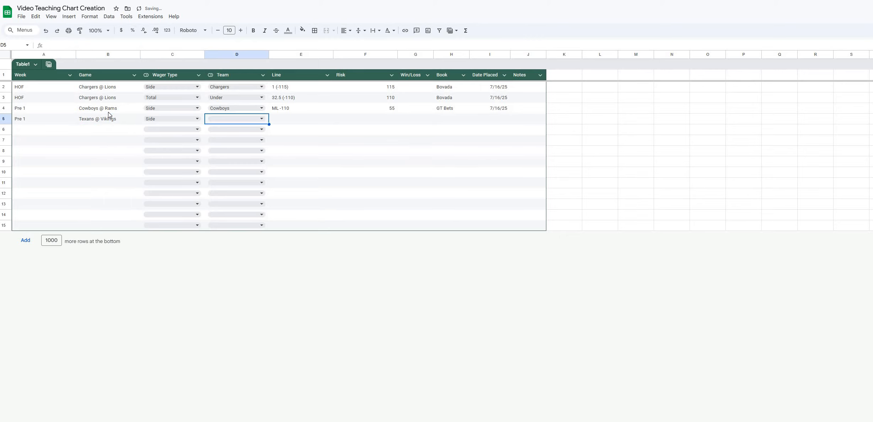
type("T")
key("Tab")
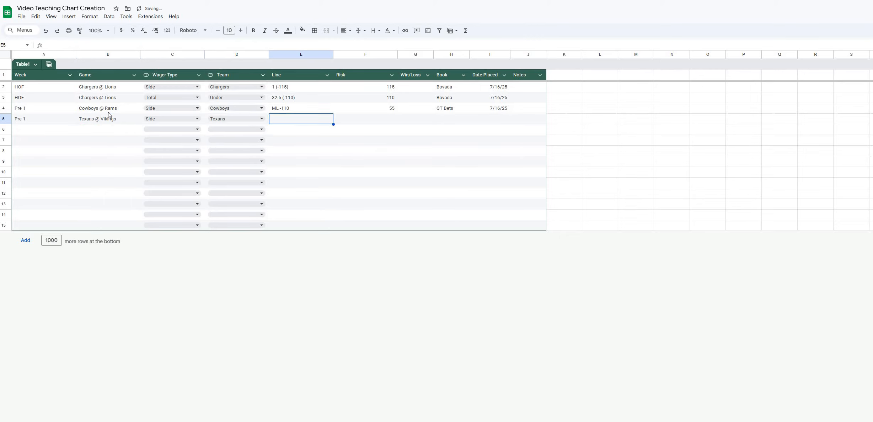
Enter ML -110 as the line and 110 as the risk in row 5, leaving Win/Loss blank.
type("ML -110")
key("Tab")
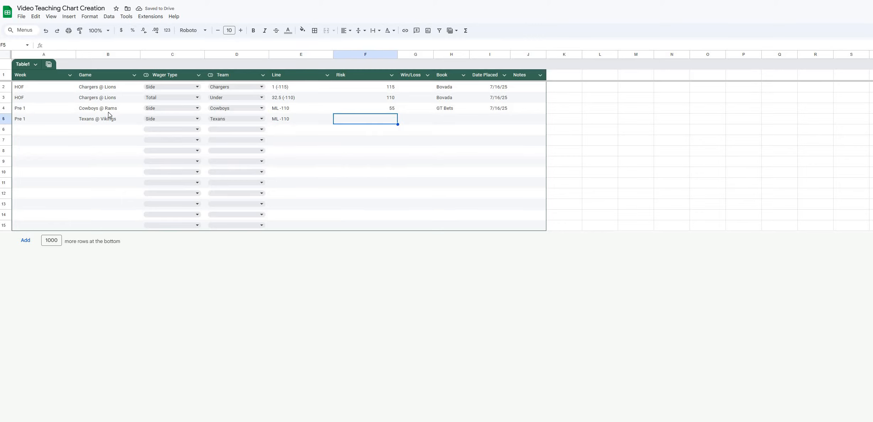
type("110")
key("Tab")
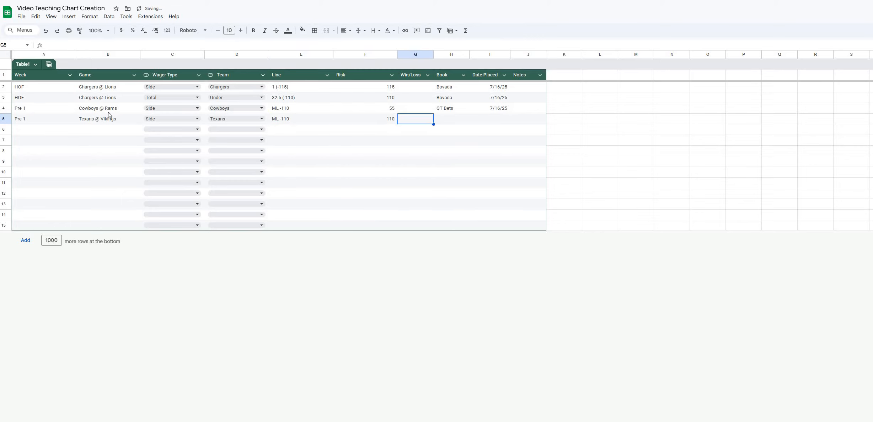
key("Tab")
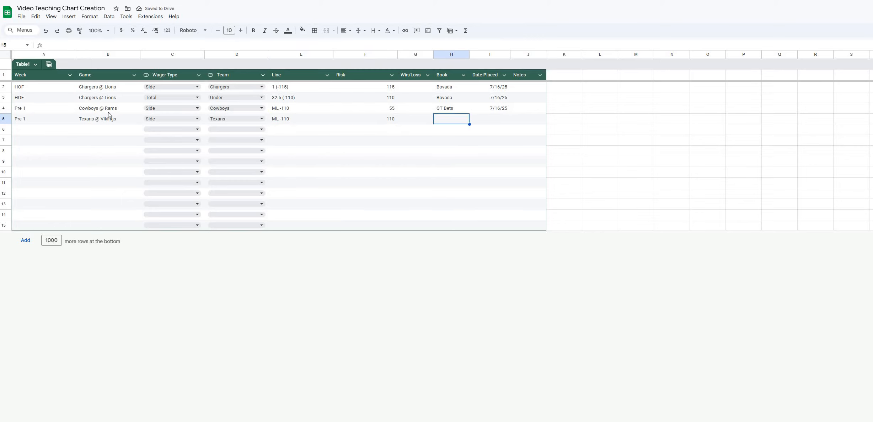
Finish the row 5 bet with GT Bets as the book and 7/16/25 as the date placed.
type("G")
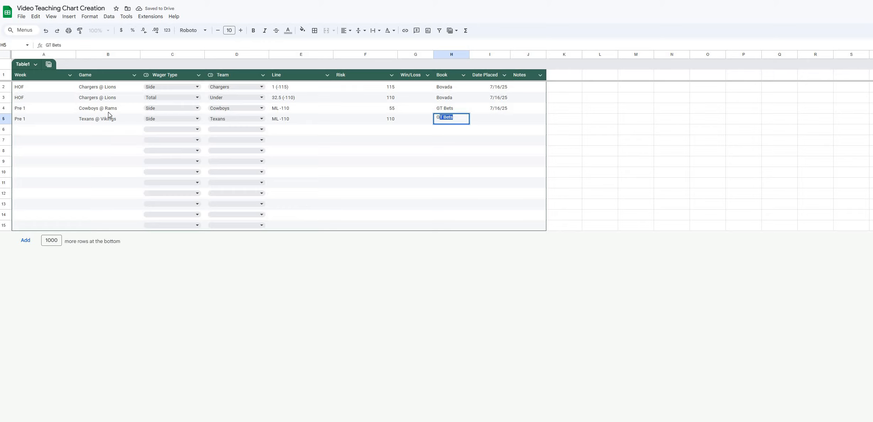
type("T")
key("Tab")
type("7/16/25")
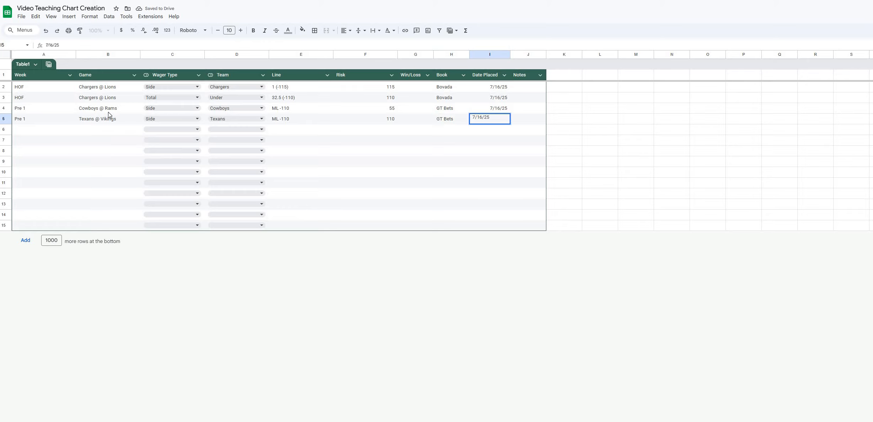
key("Return")
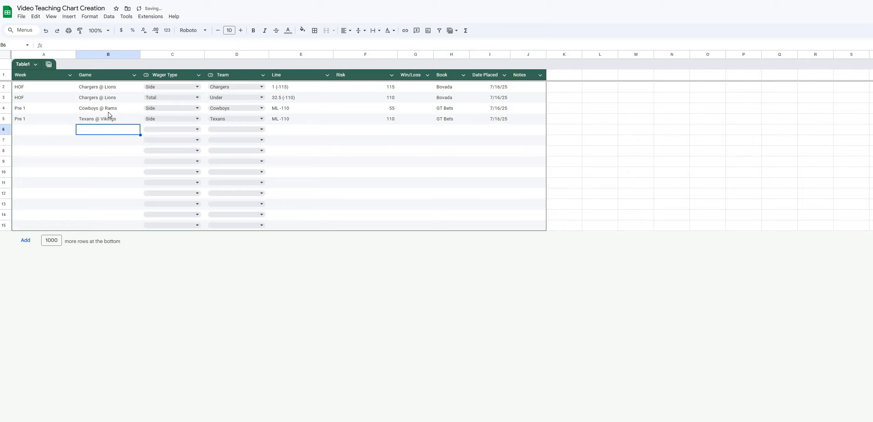
Convert the Week column into a dropdown column and check the options offered in A2.
left_click(38, 88)
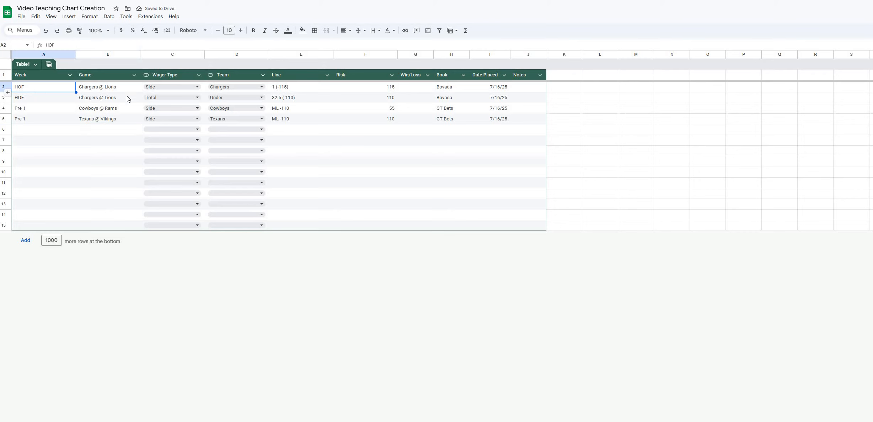
right_click(60, 88)
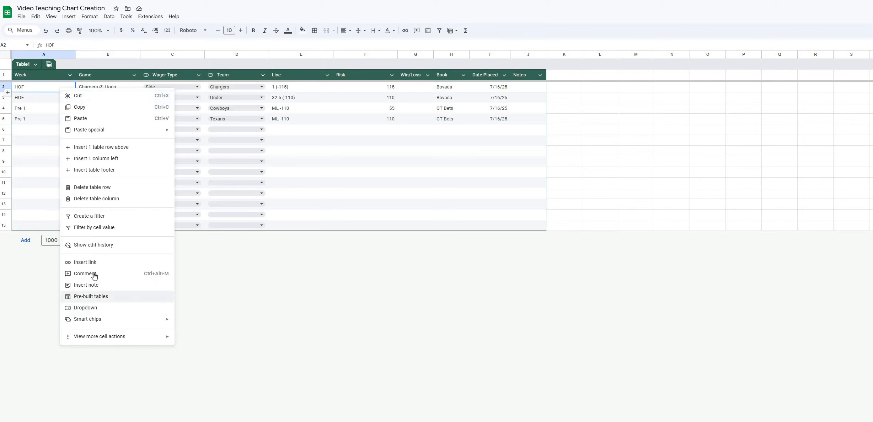
left_click(89, 308)
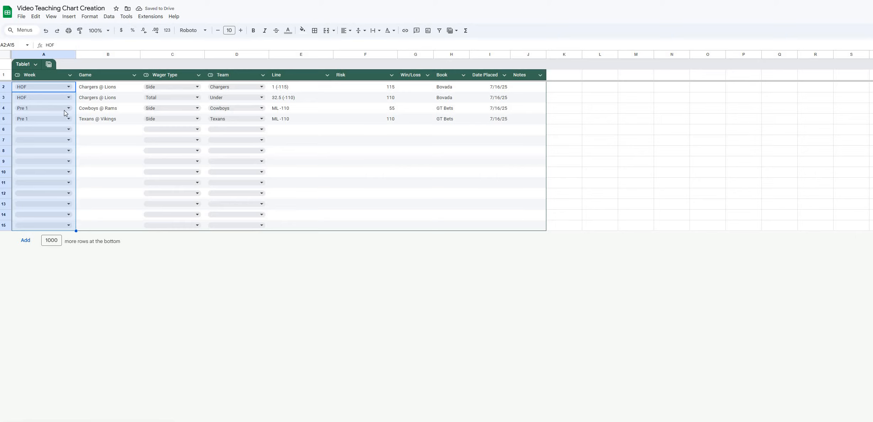
left_click(103, 151)
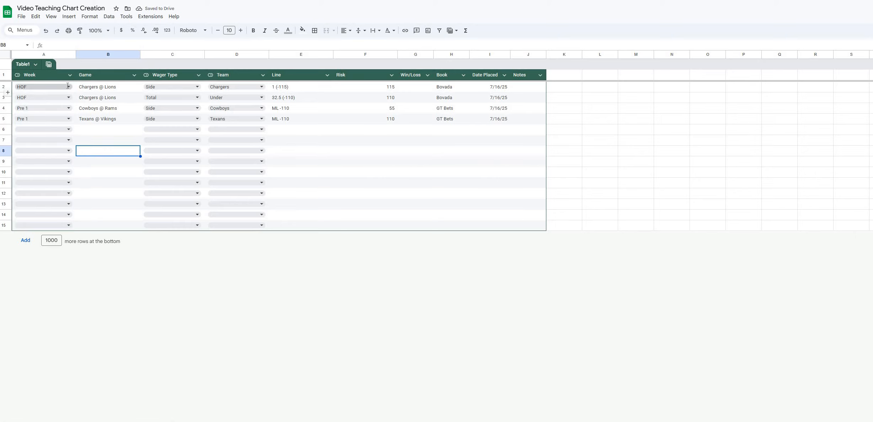
left_click(67, 86)
left_click(110, 180)
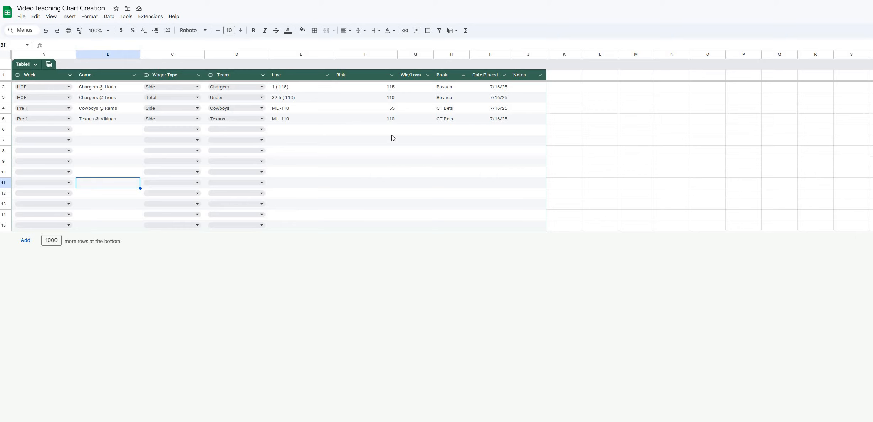
Format the Risk cells F2:F15 as currency and center them horizontally.
left_click_drag(364, 87, 359, 225)
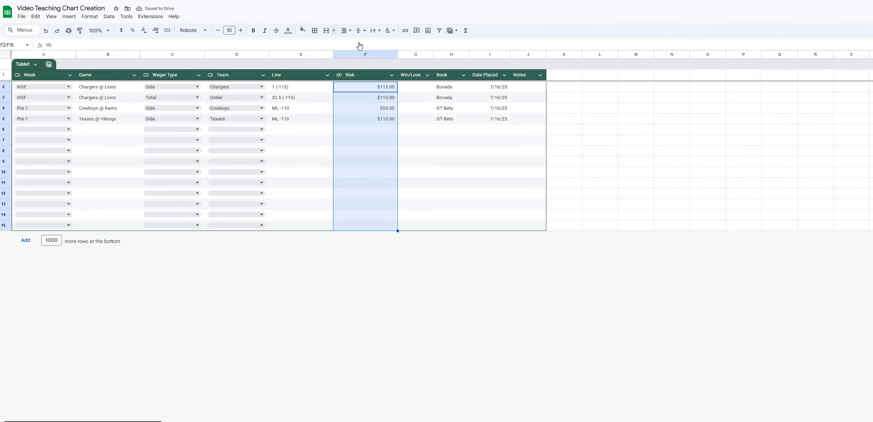
left_click(344, 30)
left_click(357, 44)
left_click(444, 163)
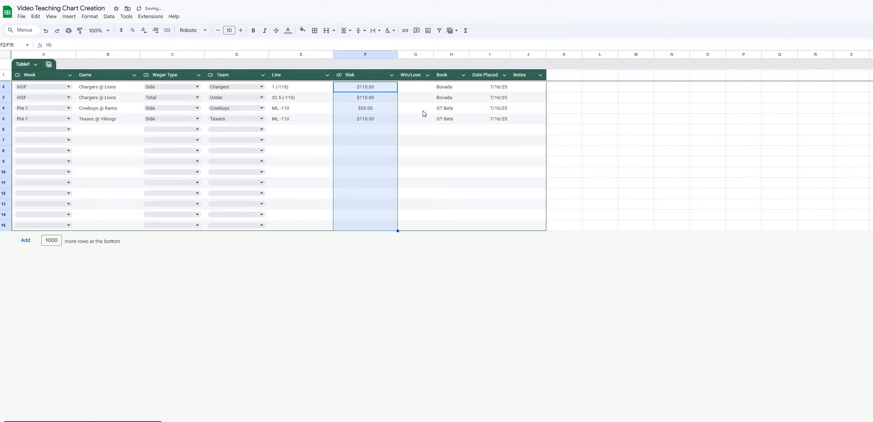
Format the Win/Loss cells G2:G15 as currency and select G2.
left_click_drag(415, 87, 413, 230)
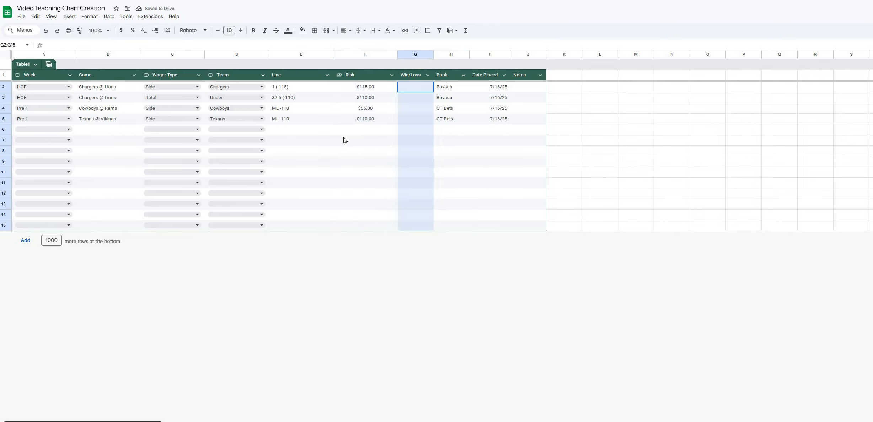
left_click(122, 32)
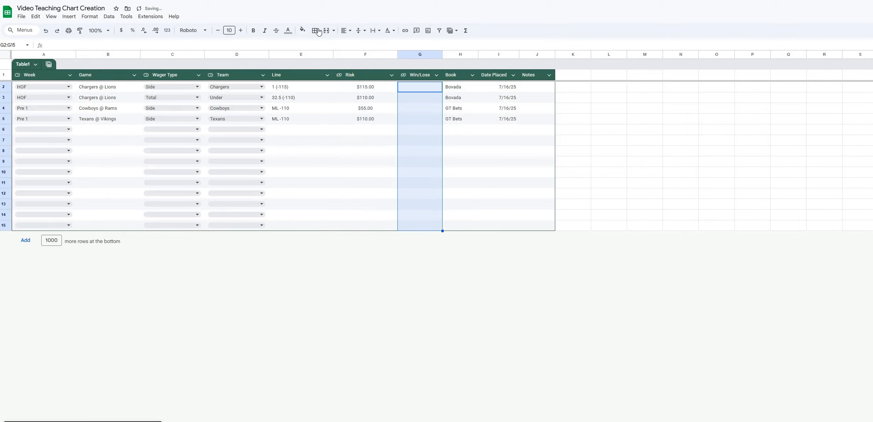
left_click(487, 172)
left_click(418, 87)
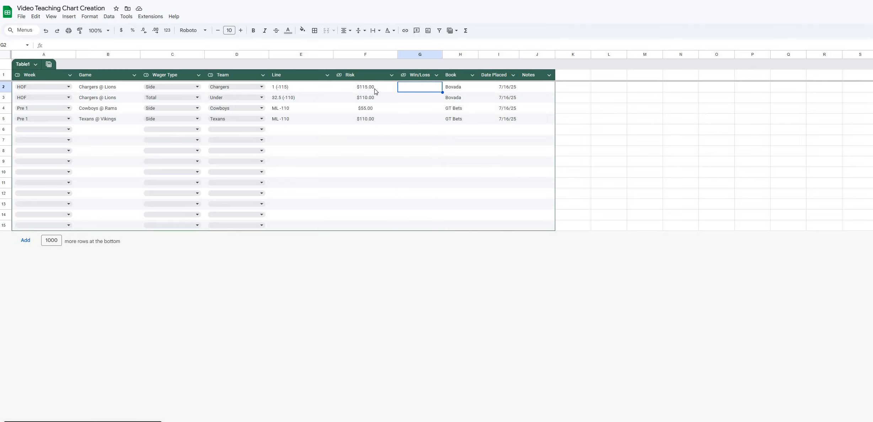
Enter 100 as the Win/Loss amount for the two HOF bets in G2 and G3.
key("Return")
type("100")
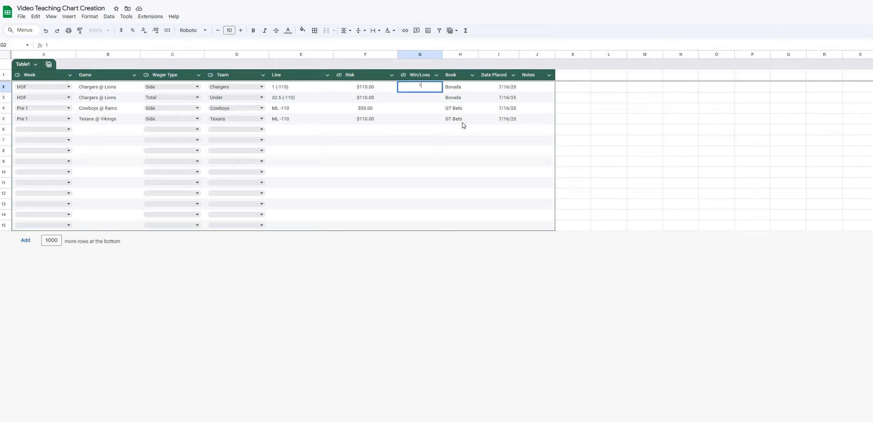
key("Return")
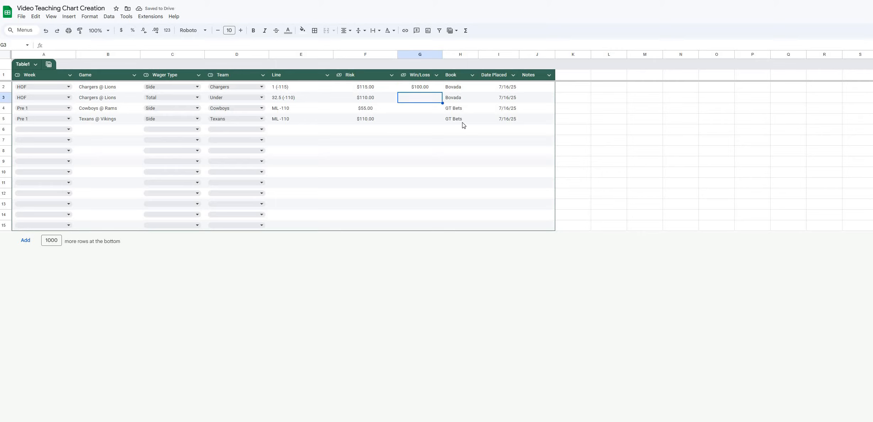
type("100")
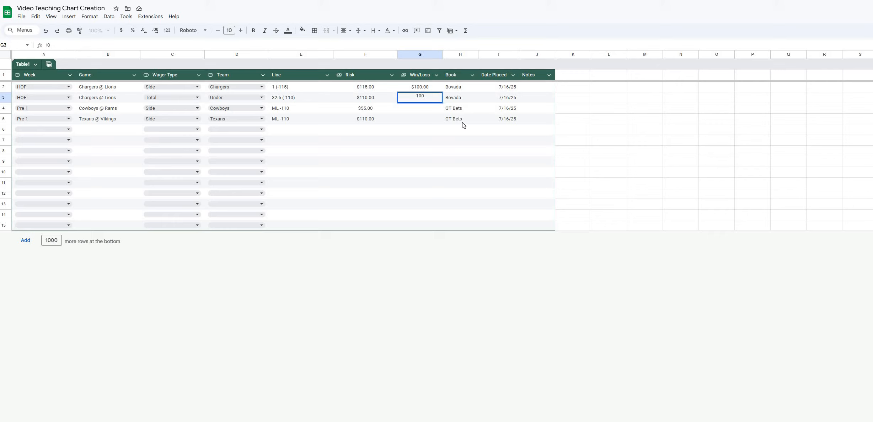
key("Return")
key("Up")
key("Up")
key("Left")
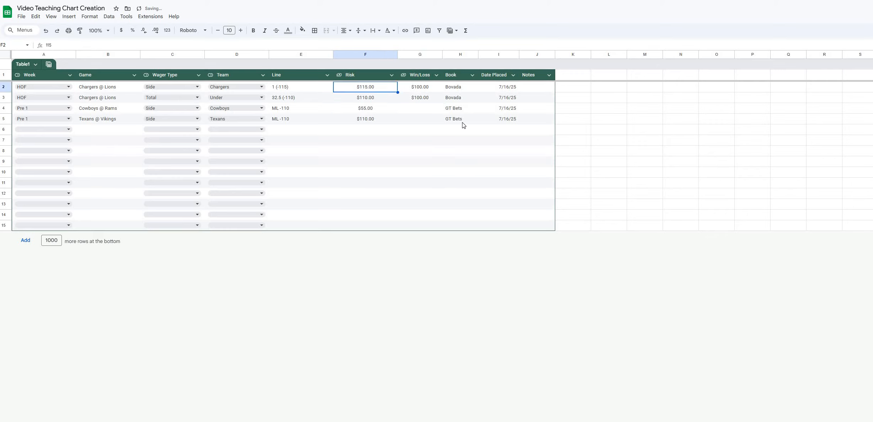
key("Right")
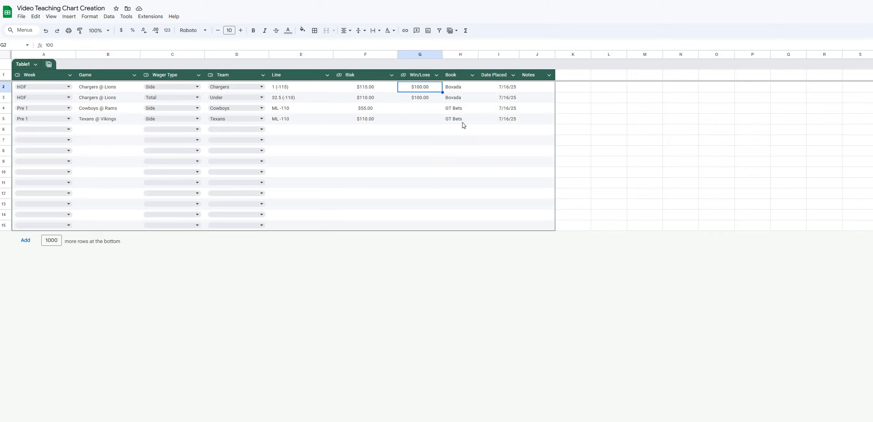
Enter -$55 in G4 and 100 in G5 as the Win/Loss amounts of the two Pre 1 bets.
key("Down")
key("Down")
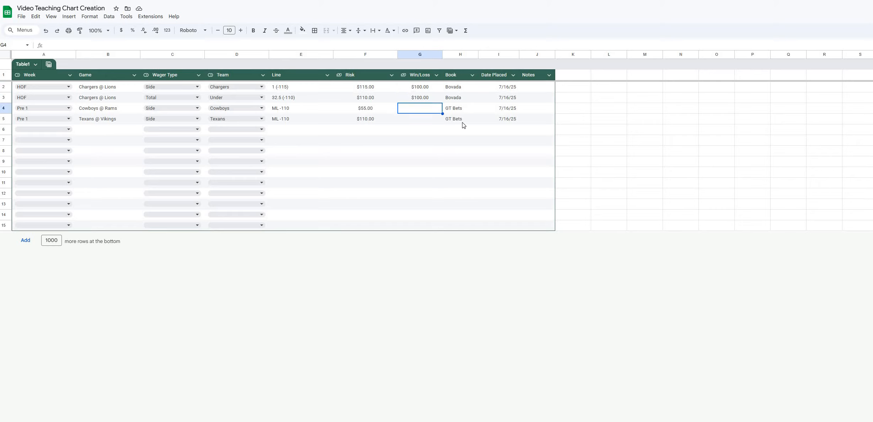
key("Return")
type("-$55")
key("Return")
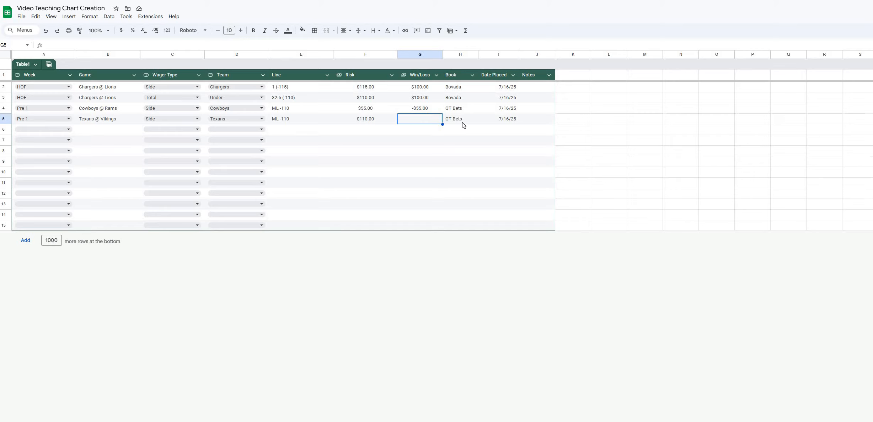
type("100")
key("Return")
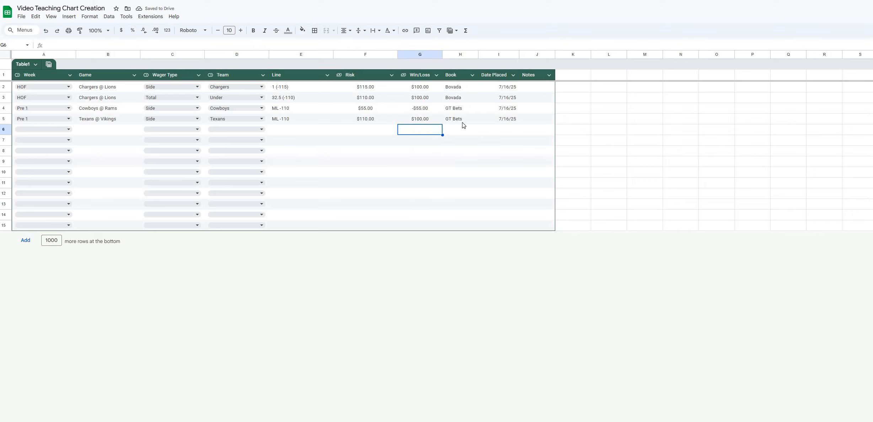
key("Tab")
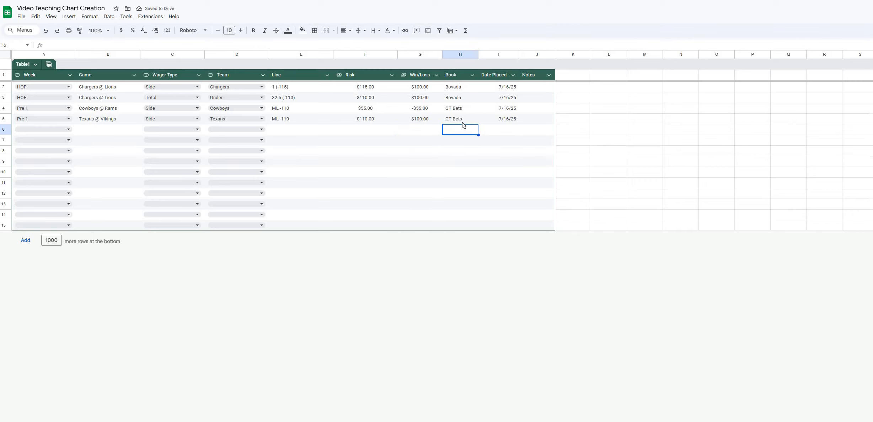
Add the summary labels Starting, Win / Loss and Gain/Loss in cells L2 to L4.
left_click(615, 87)
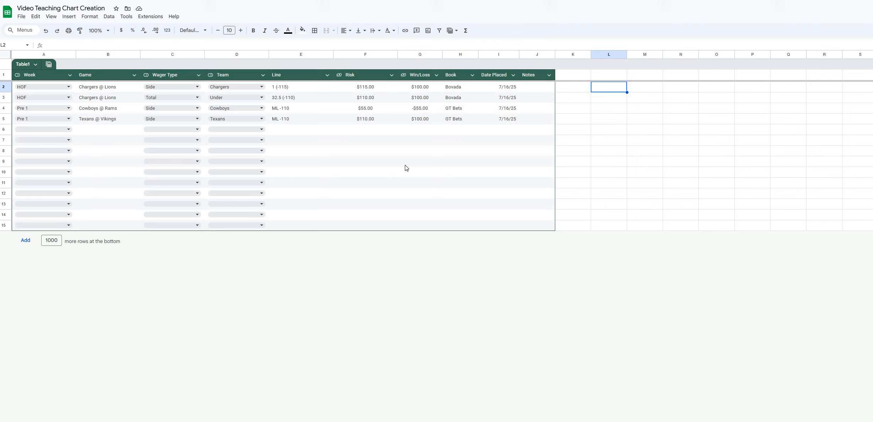
type("Starting")
key("Return")
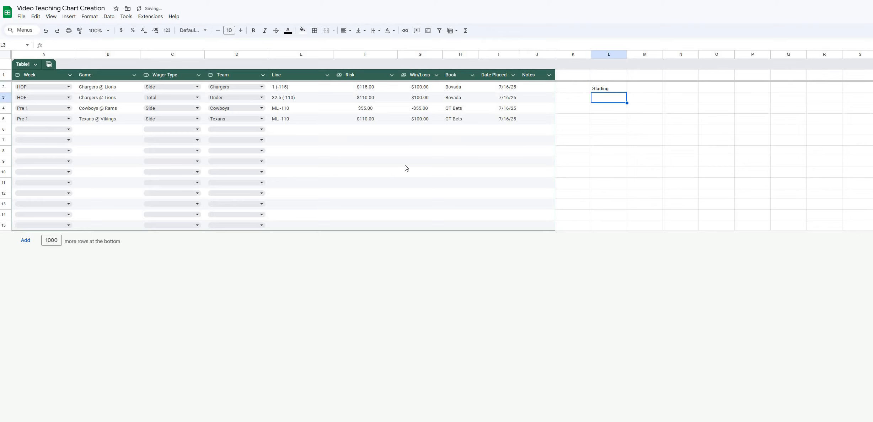
type("Win / Loss")
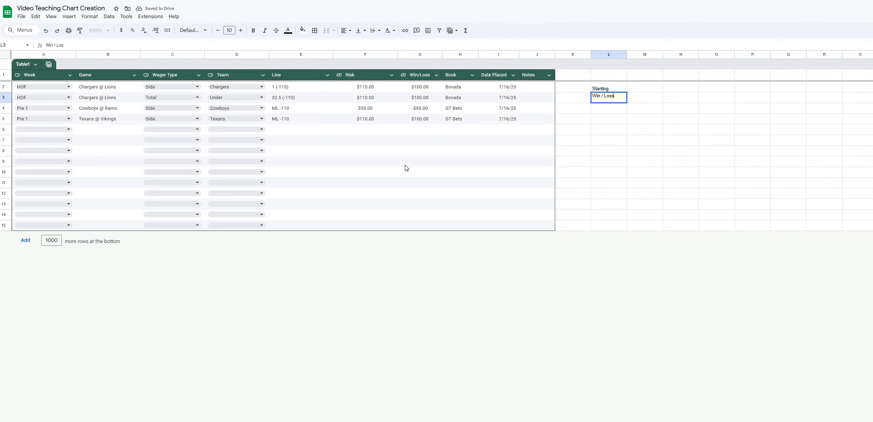
key("Return")
type("G")
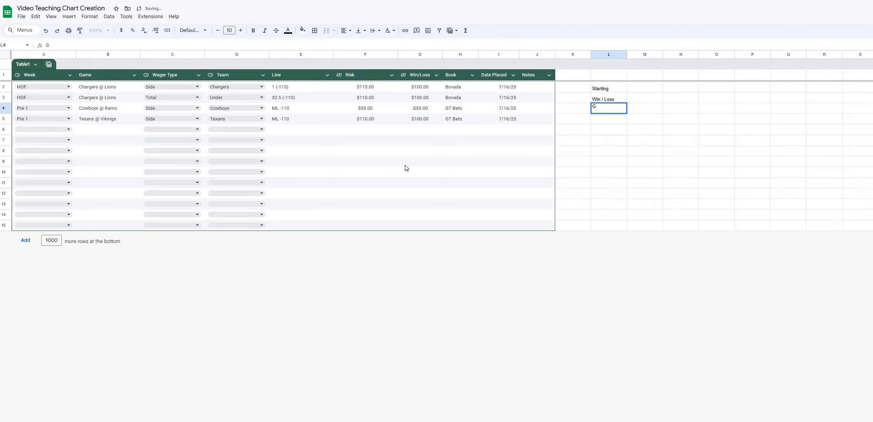
type("ain/Loss")
key("Tab")
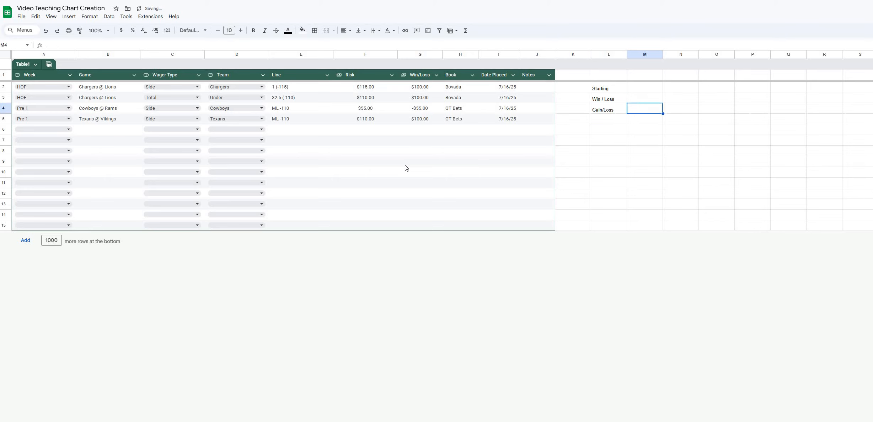
Calculate the Starting amount in M2 with a SUM of the Risk amounts from F2 down.
key("Up")
key("Up")
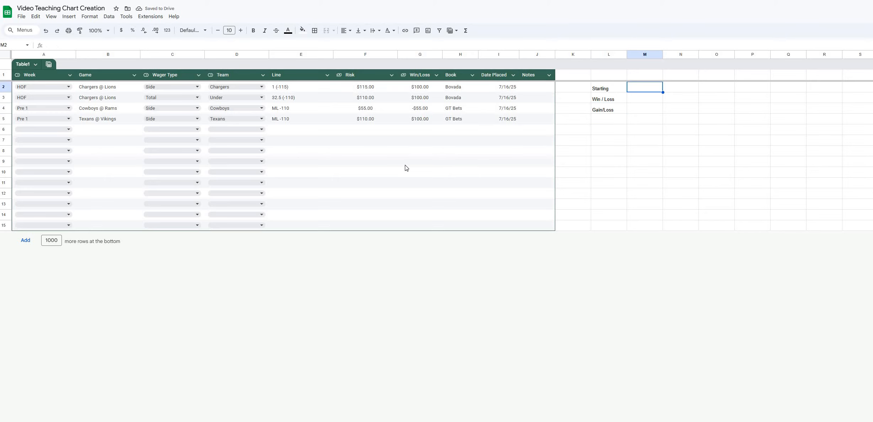
type("=sum")
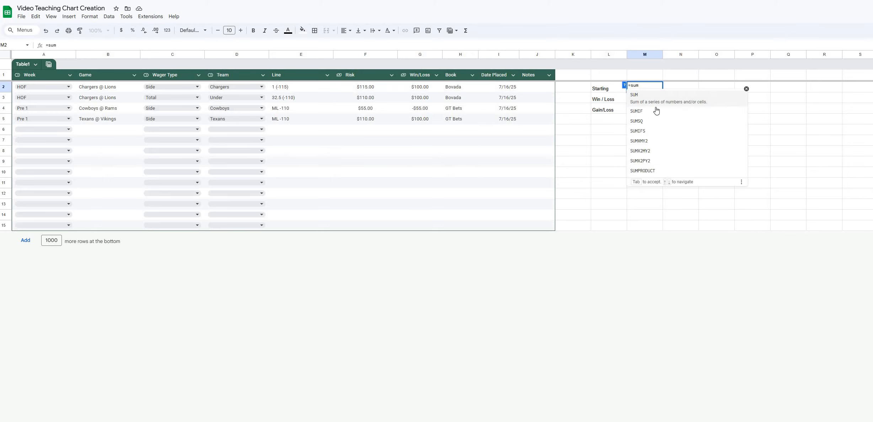
key("Tab")
left_click_drag(368, 89, 374, 137)
key("Return")
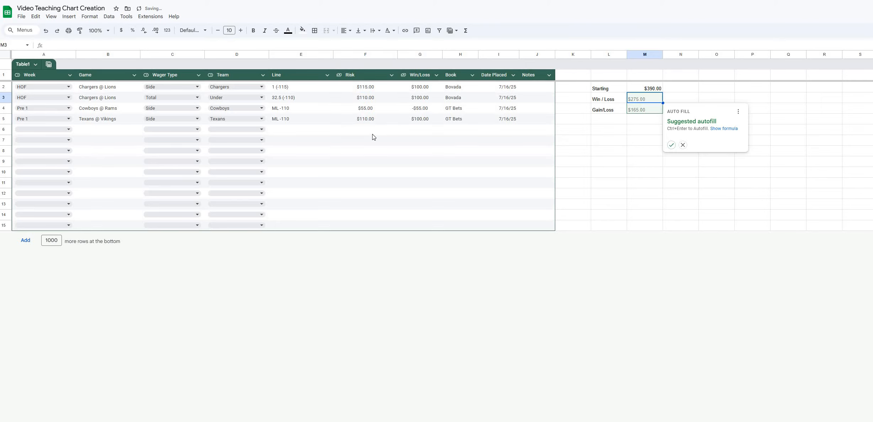
Calculate the Win / Loss total in M3 as the SUM of G2:G5.
left_click(655, 98)
type("=")
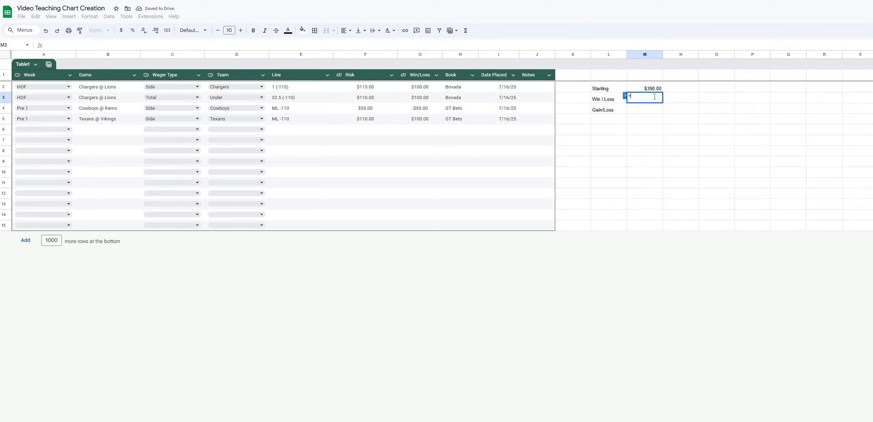
type("sum")
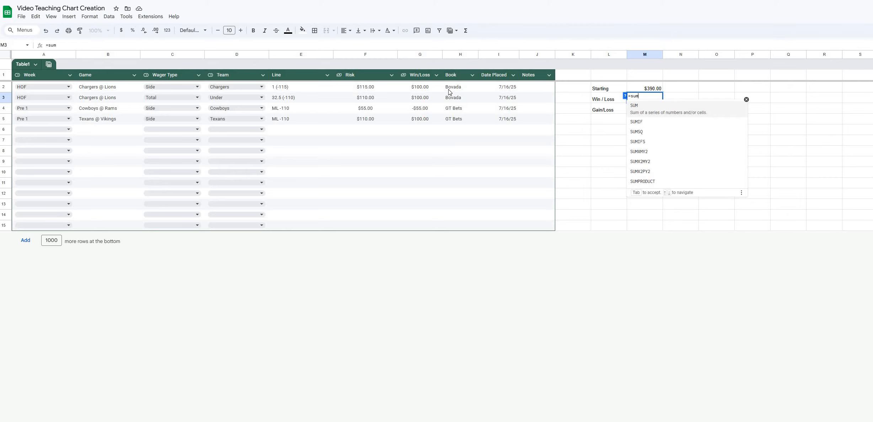
key("Tab")
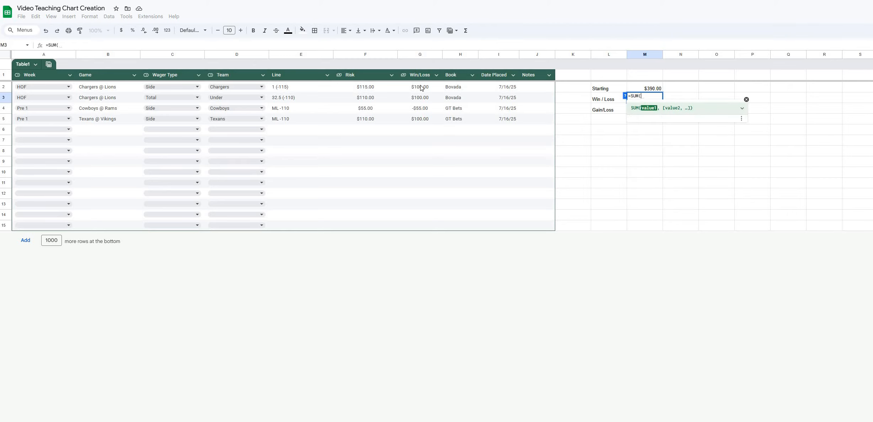
left_click_drag(420, 87, 418, 121)
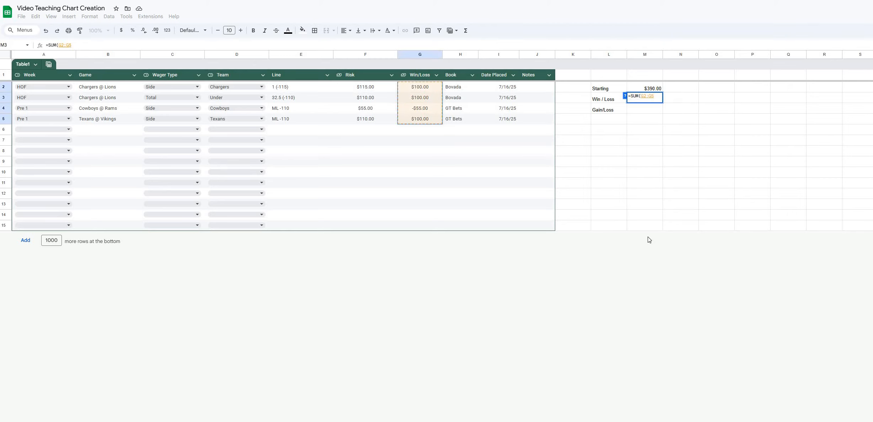
key("Return")
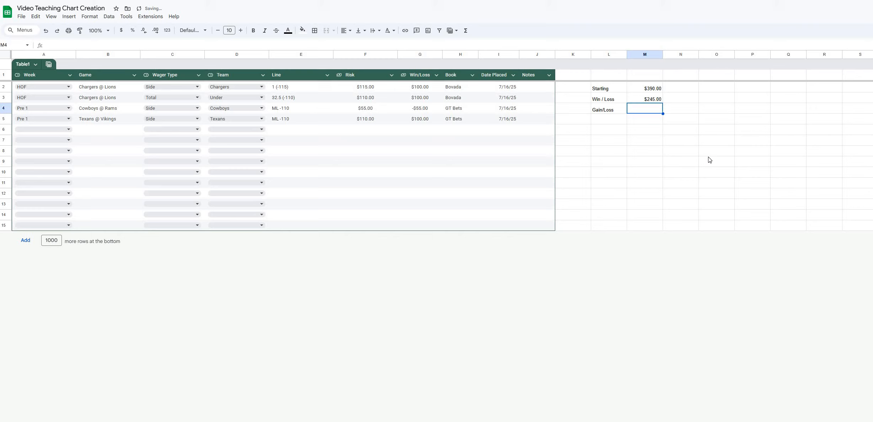
Add the Starting amount and the Win / Loss total in M4 with the formula =M2+M3.
type("=")
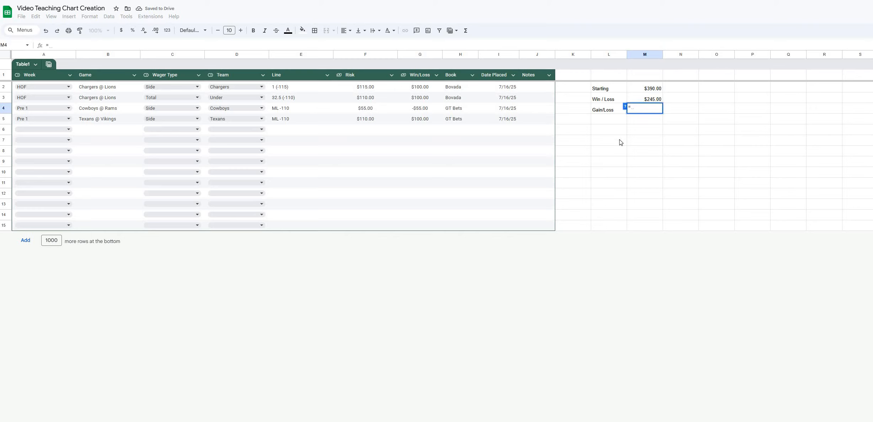
left_click(660, 88)
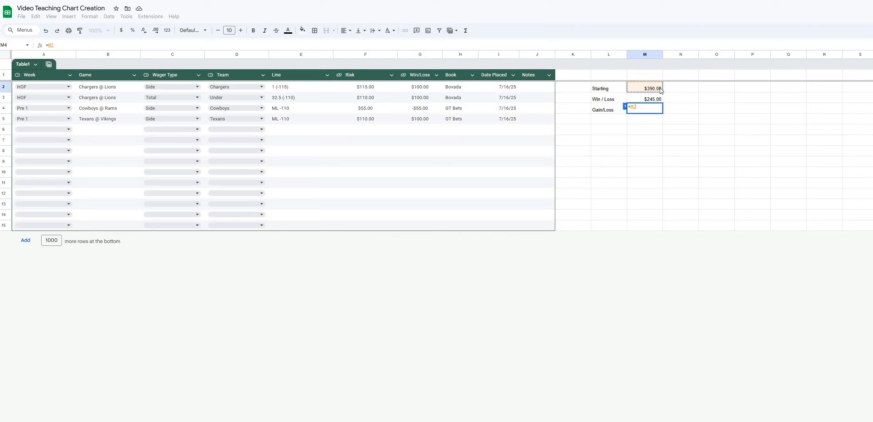
type("+")
left_click(658, 100)
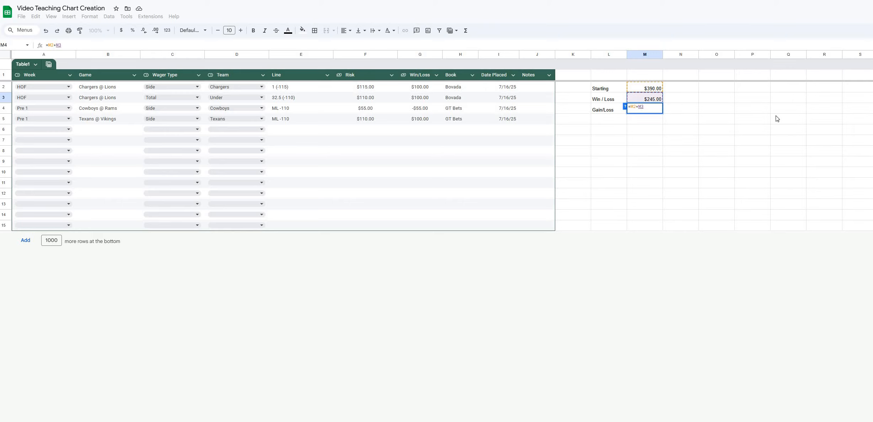
key("Return")
Relabel L4 as "Running Bal." and add the label "Gain / Loss" in L5.
key("Up")
key("Left")
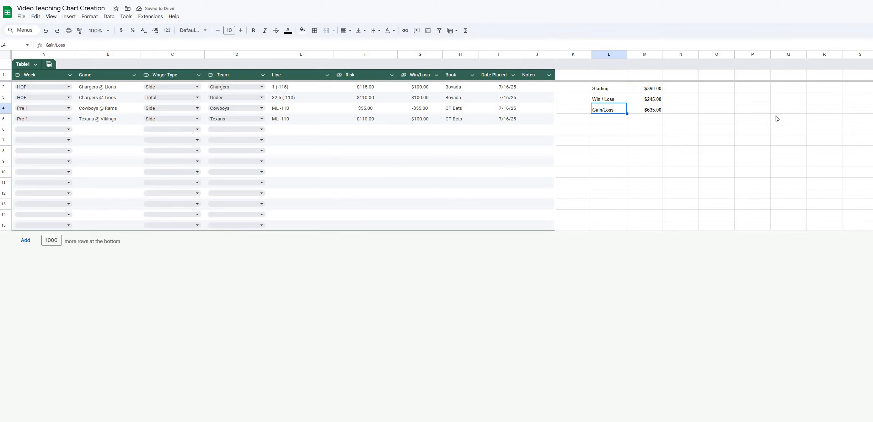
type("Running Bal.")
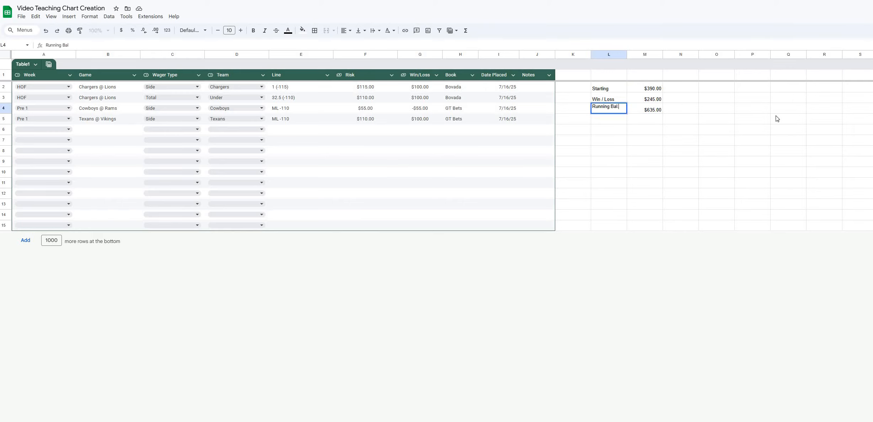
key("Return")
type("Gain ")
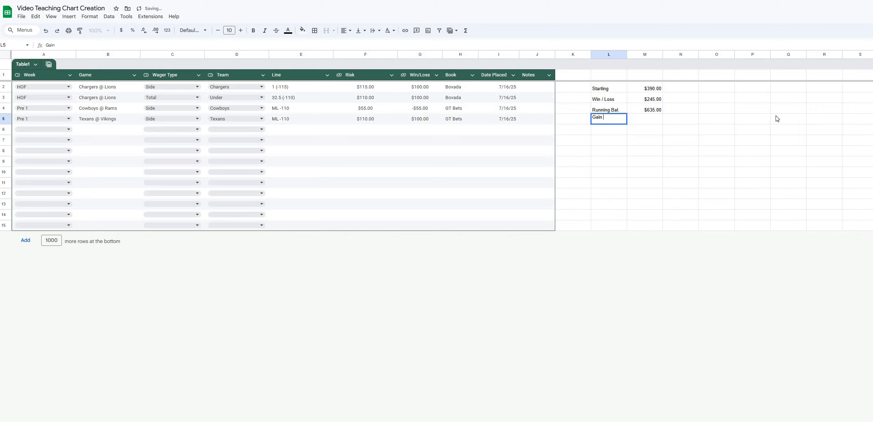
type("/ Loss")
key("Return")
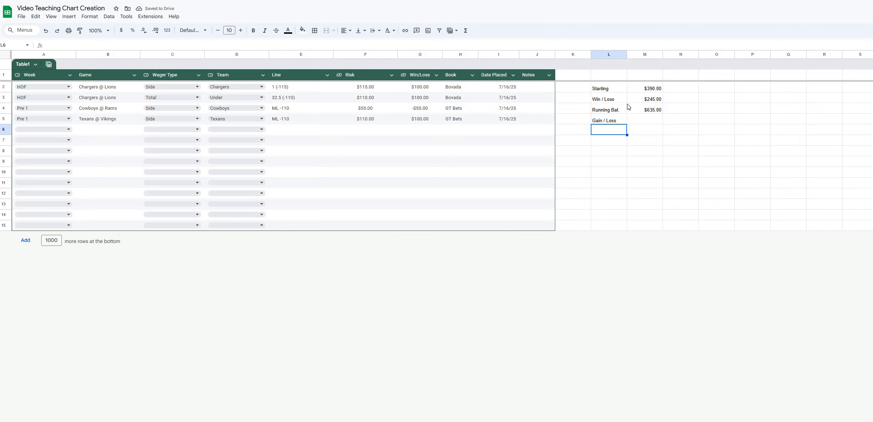
Calculate the Gain / Loss in M5 with the formula =M4-M2.
left_click(653, 118)
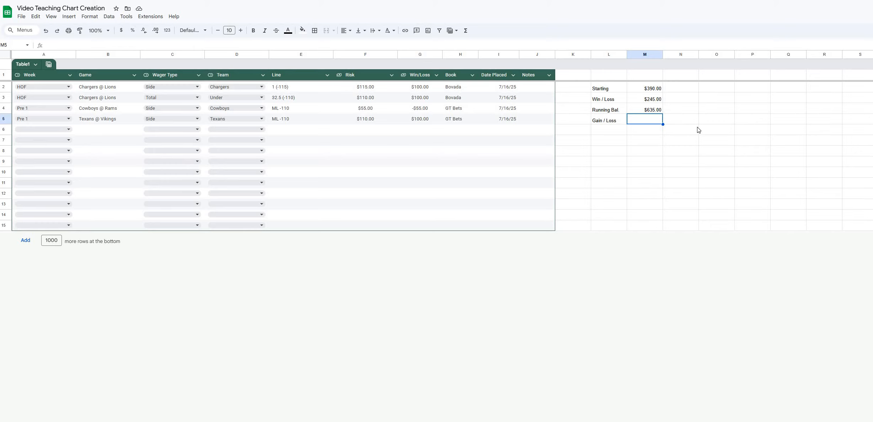
key("Up")
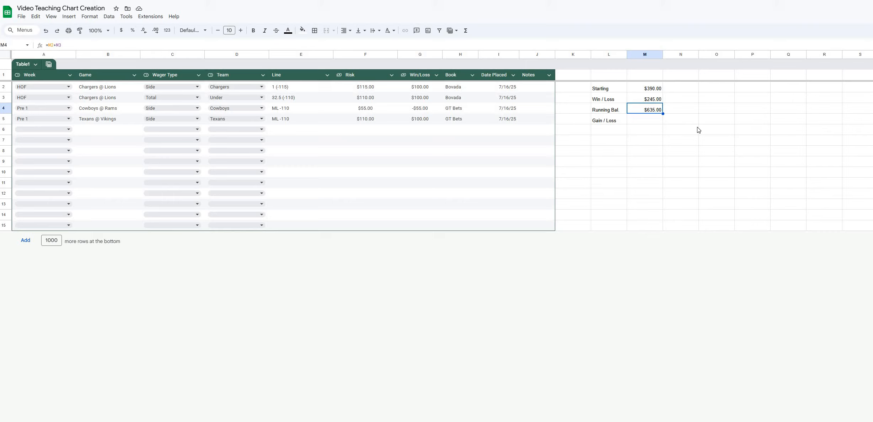
key("Down")
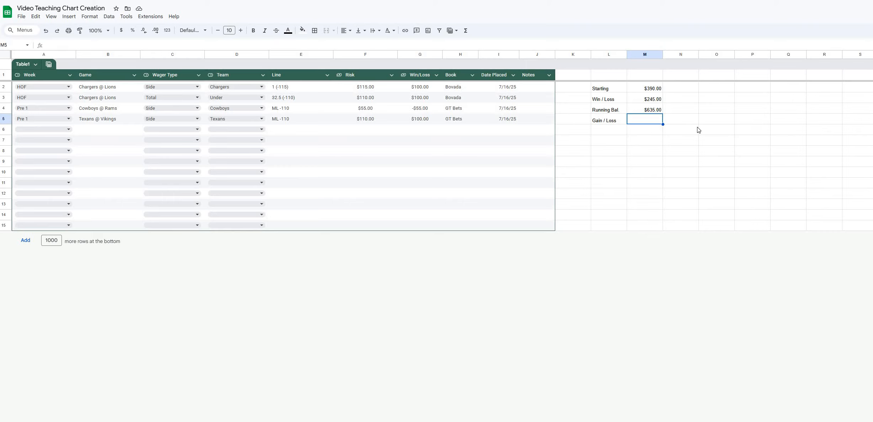
type("=")
left_click(658, 111)
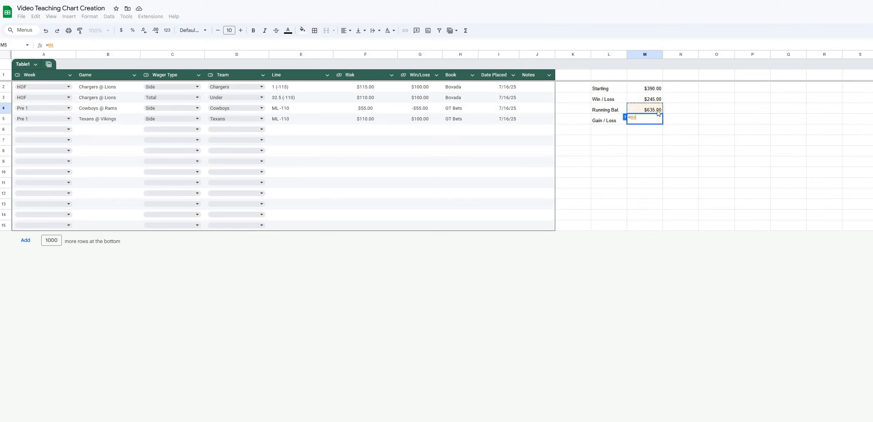
type("-")
left_click(650, 87)
key("Return")
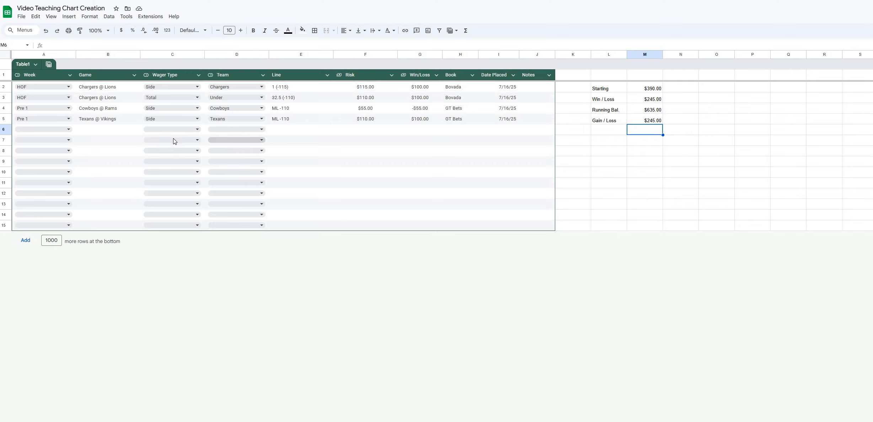
Create a pivot table on a new sheet from the bet table's range A1:J5.
left_click_drag(51, 75, 238, 123)
left_click_drag(512, 131, 535, 124)
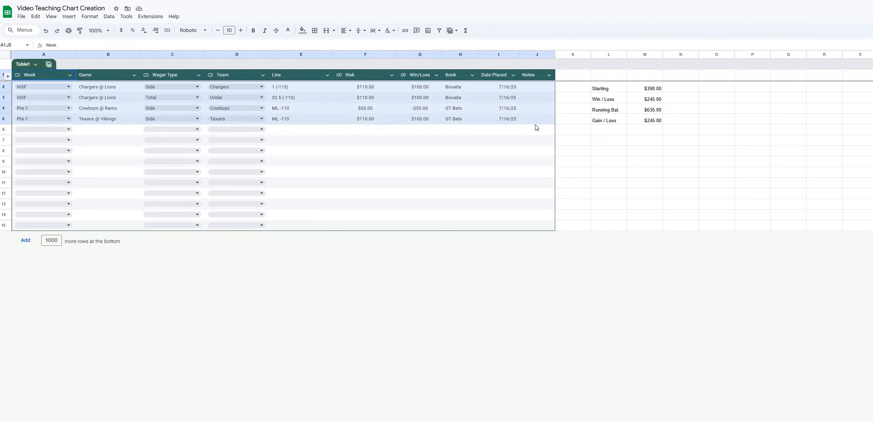
left_click(71, 16)
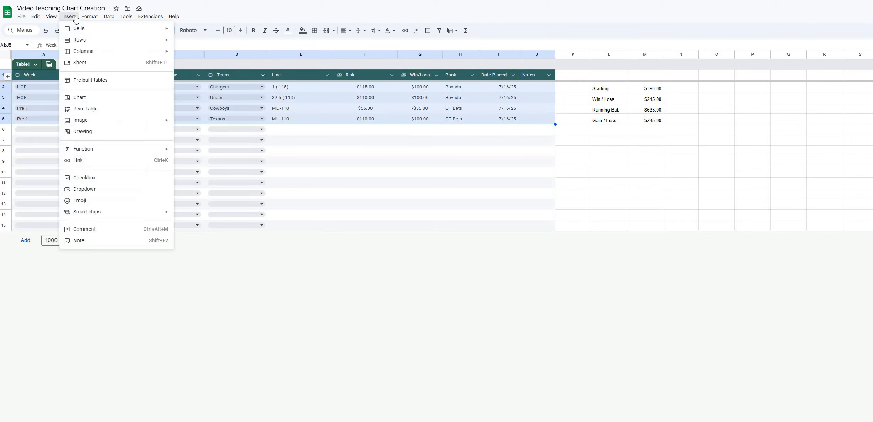
left_click(91, 109)
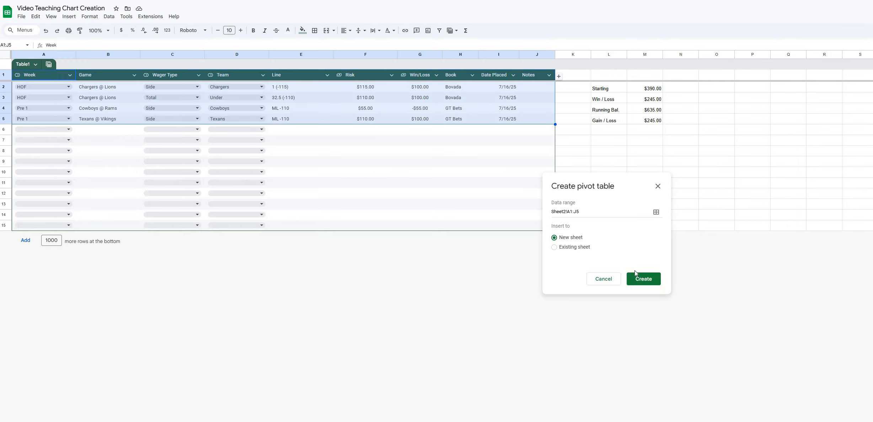
left_click(644, 279)
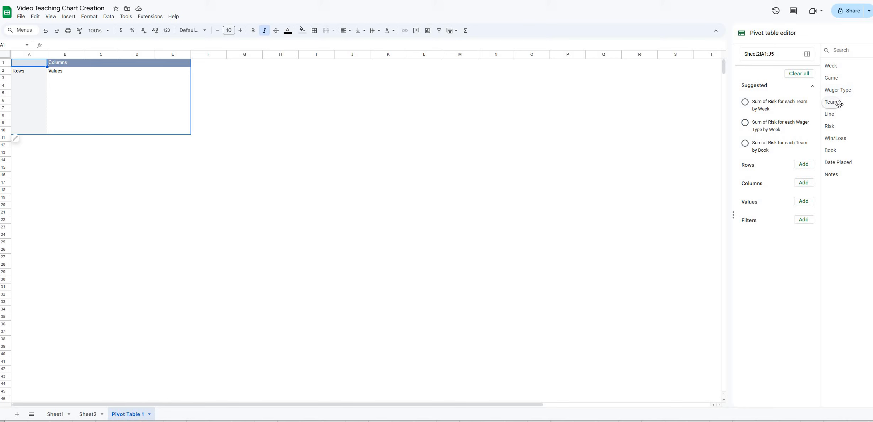
Set up the pivot table with Team as rows and the SUM of Win/Loss as values.
left_click_drag(839, 102, 755, 174)
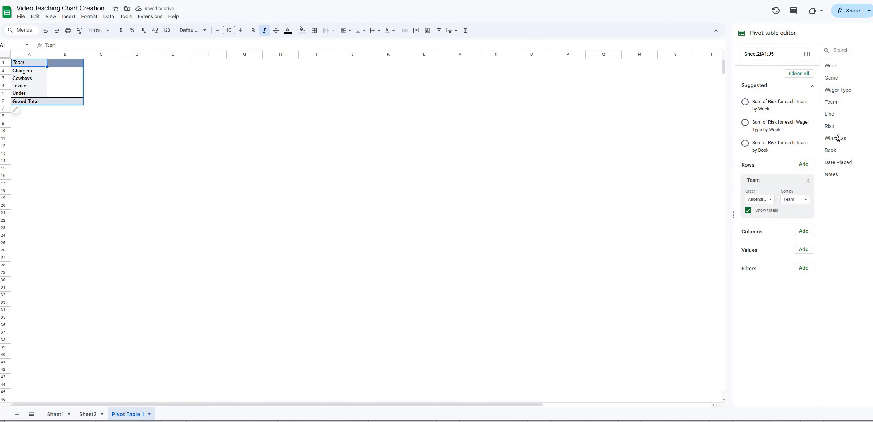
left_click_drag(838, 138, 783, 238)
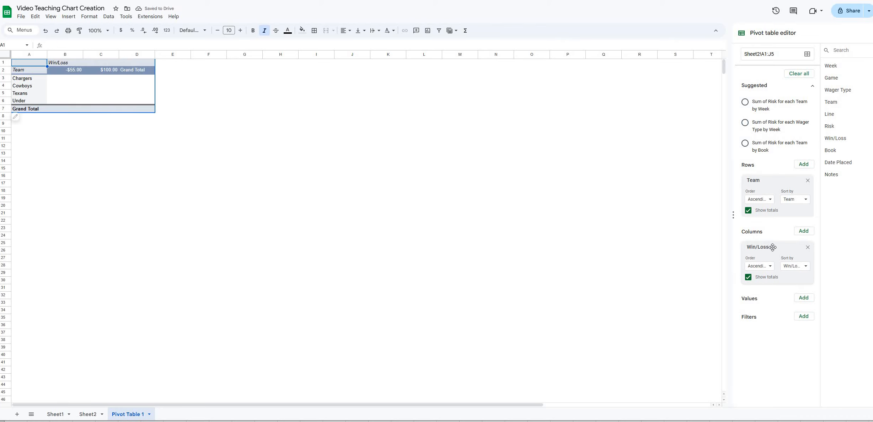
left_click_drag(800, 247, 799, 270)
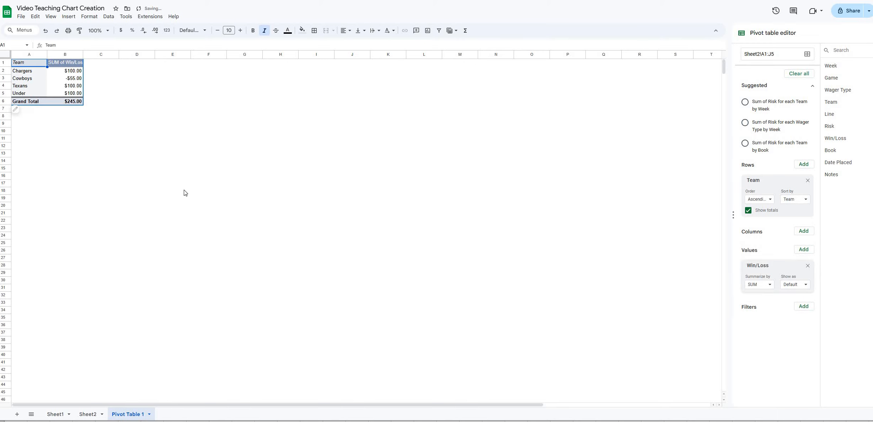